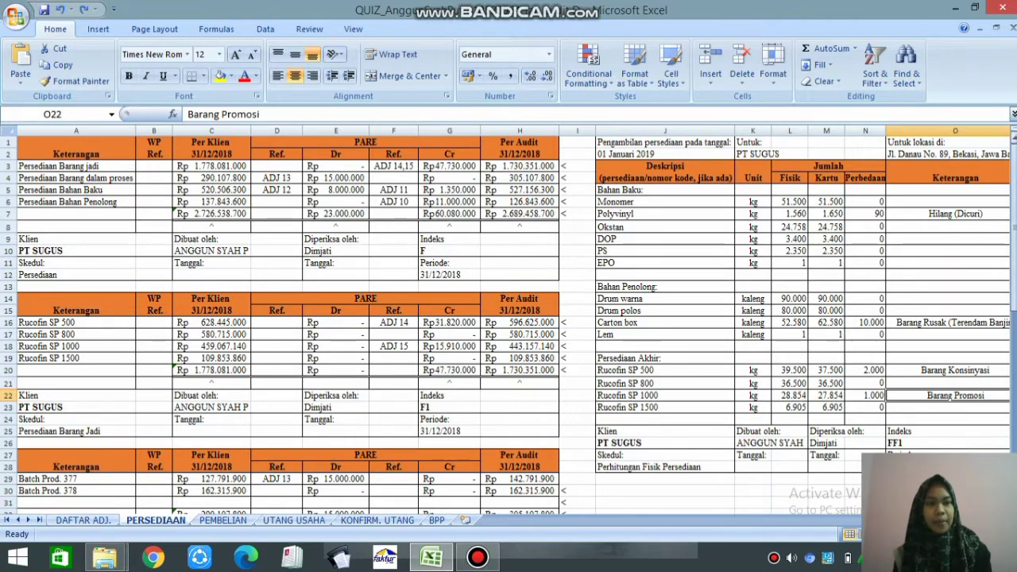
- Select the four Rucofin products with their Per Klien balances (A16:C19) in the PERSEDIAAN sheet to review them
{"action": "mouse_move", "coordinate": [1014, 183]}
{"action": "left_mouse_down"}
{"action": "mouse_move", "coordinate": [1014, 212]}
{"action": "mouse_move", "coordinate": [1014, 182]}
{"action": "left_mouse_up"}
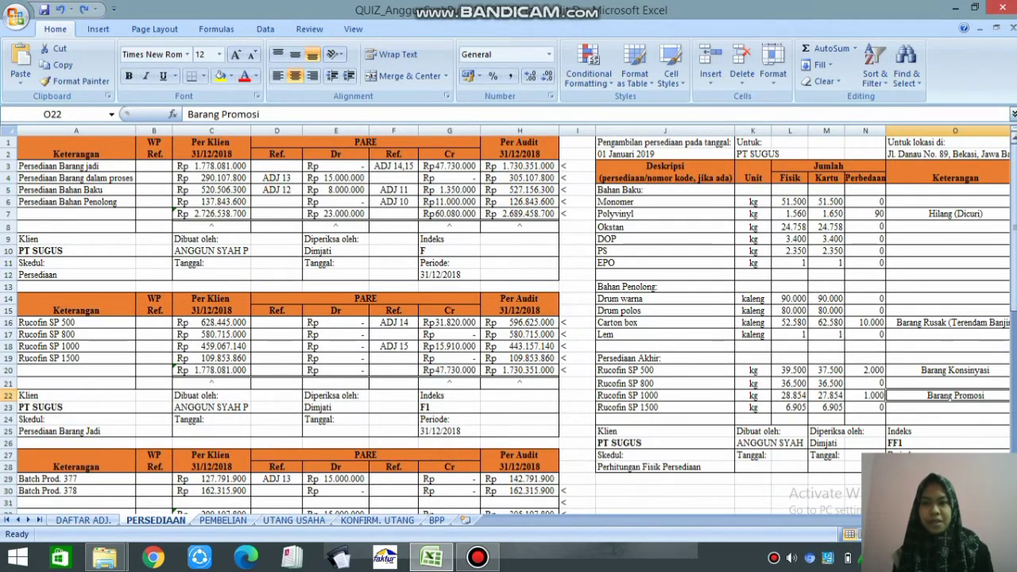
{"action": "left_click_drag", "start_coordinate": [1013, 175], "coordinate": [1014, 189]}
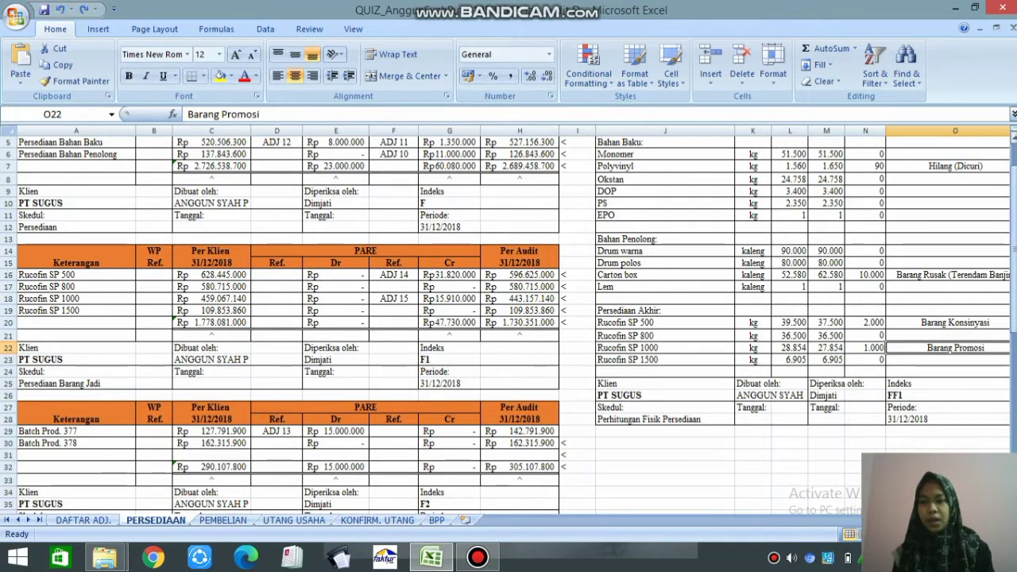
{"action": "left_click_drag", "start_coordinate": [1014, 189], "coordinate": [1014, 225]}
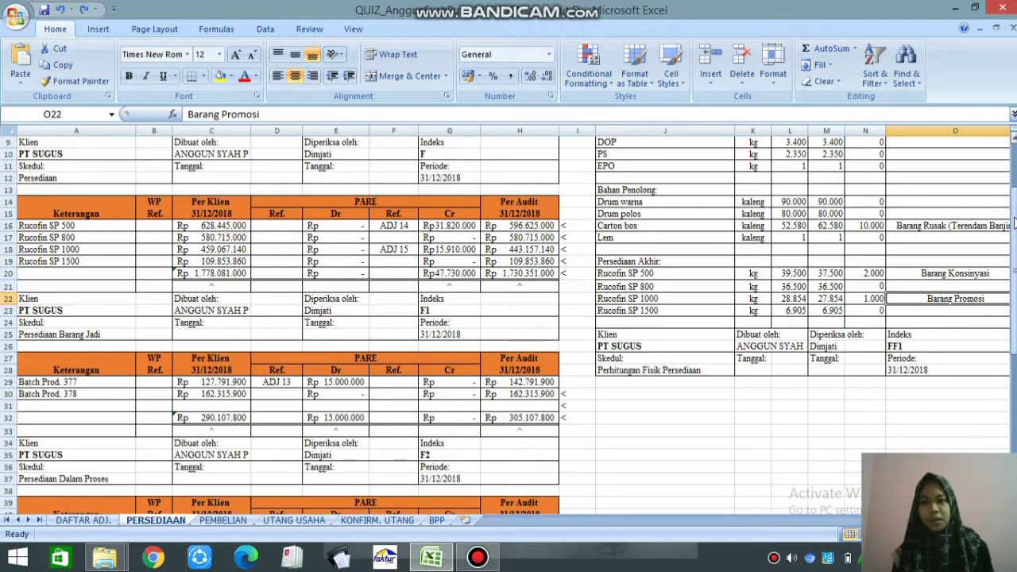
{"action": "left_click", "coordinate": [104, 227]}
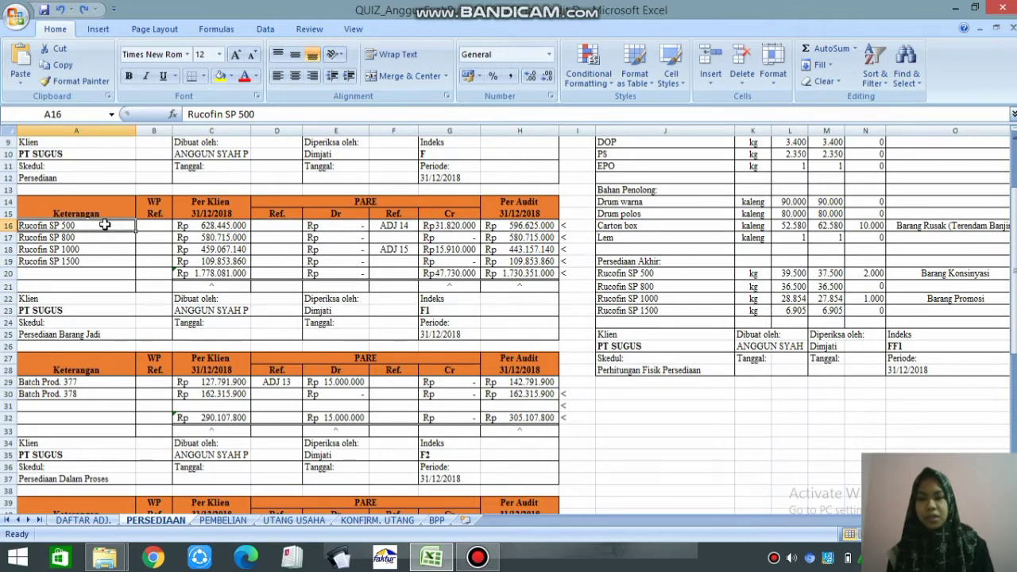
{"action": "key", "text": "shift+Down"}
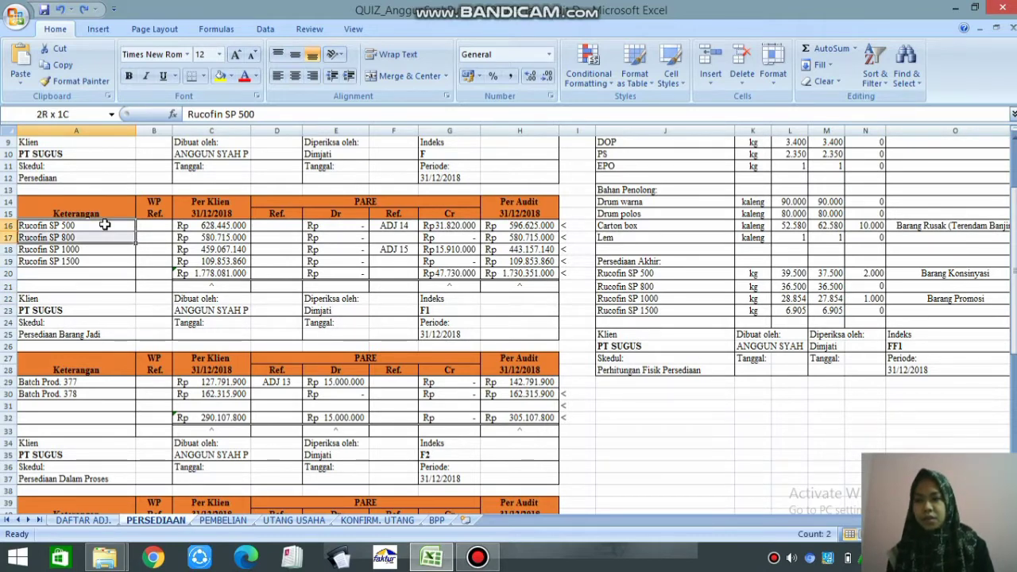
{"action": "key", "text": "shift+Down"}
{"action": "key", "text": "shift+Down"}
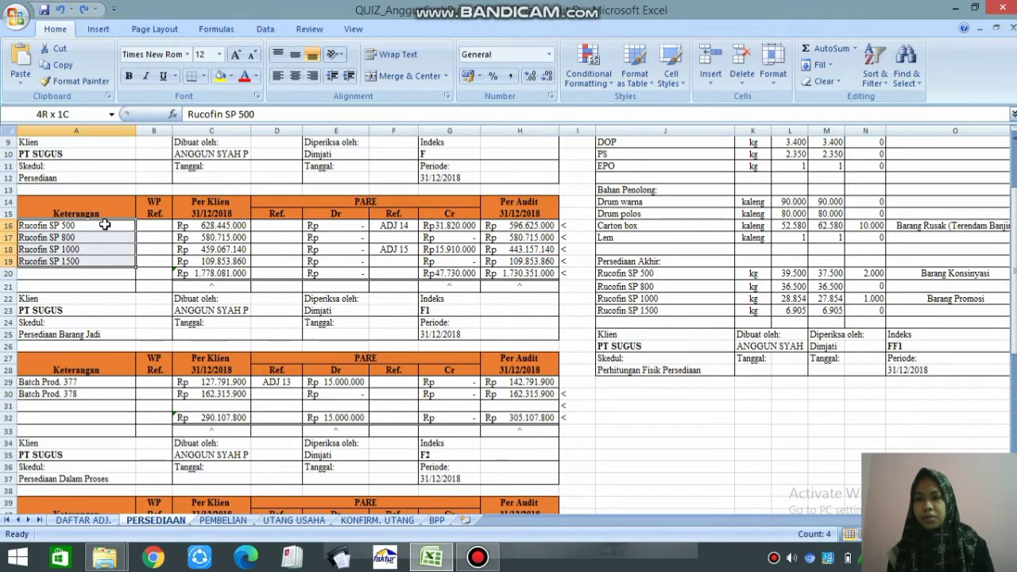
{"action": "key", "text": "shift+Right"}
{"action": "key", "text": "shift+Right"}
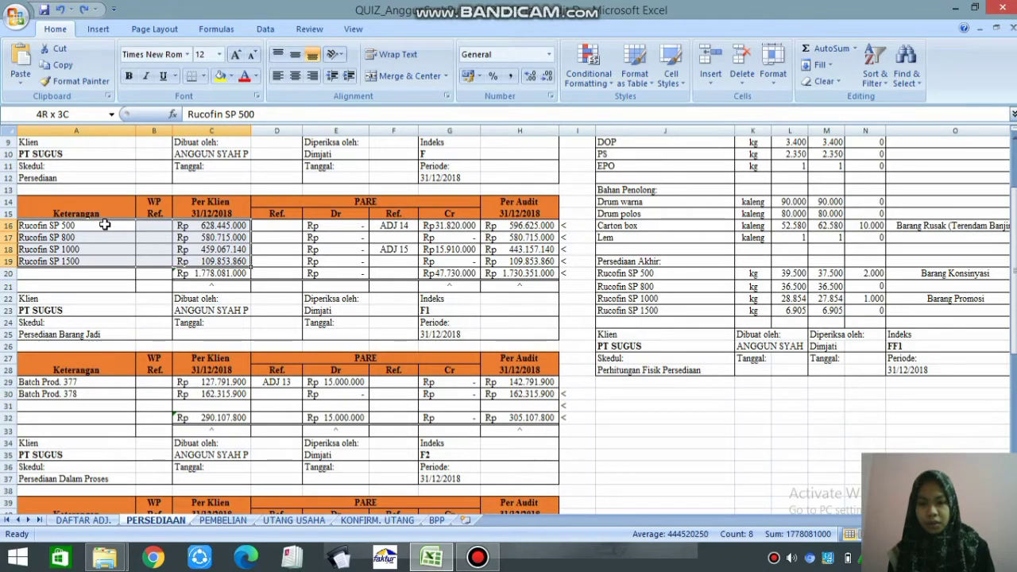
{"action": "left_click", "coordinate": [330, 238]}
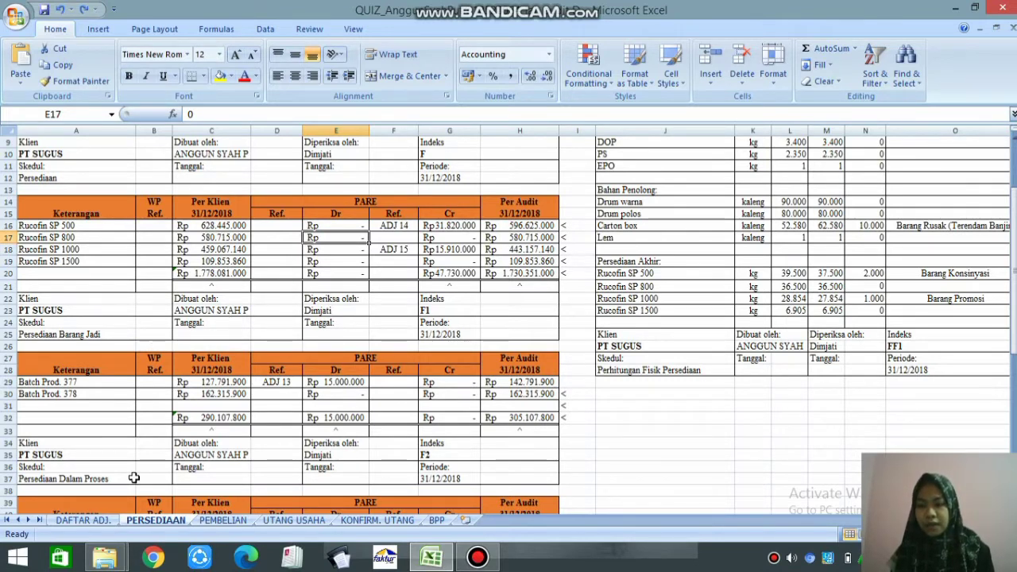
- Highlight adjusting entry 14 for consigned inventory (C65:E67) in the DAFTAR ADJ. sheet and inspect its debit amount in D65
{"action": "left_click", "coordinate": [97, 524]}
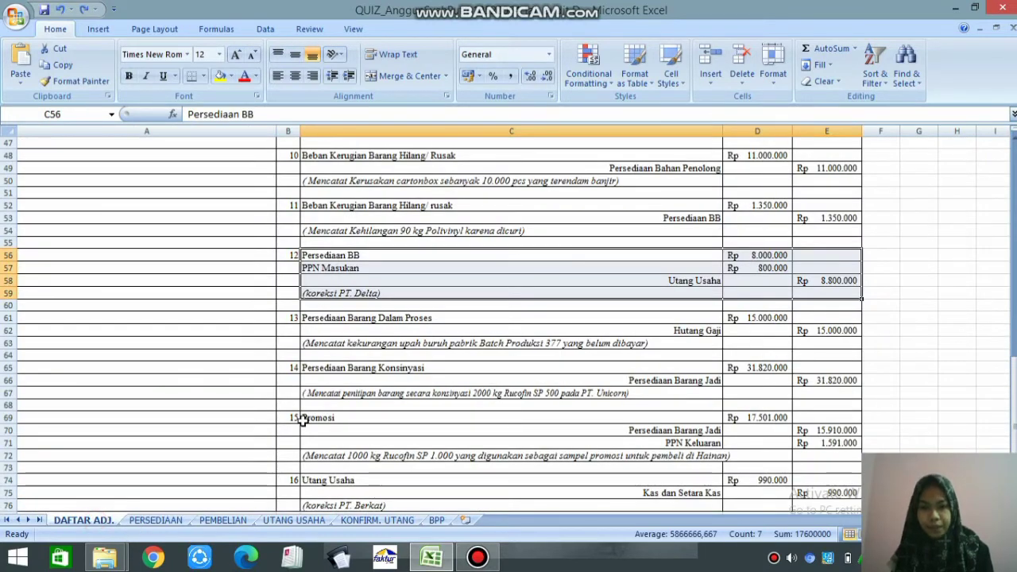
{"action": "left_click", "coordinate": [452, 368]}
{"action": "key", "text": "shift+Down"}
{"action": "key", "text": "shift+Down"}
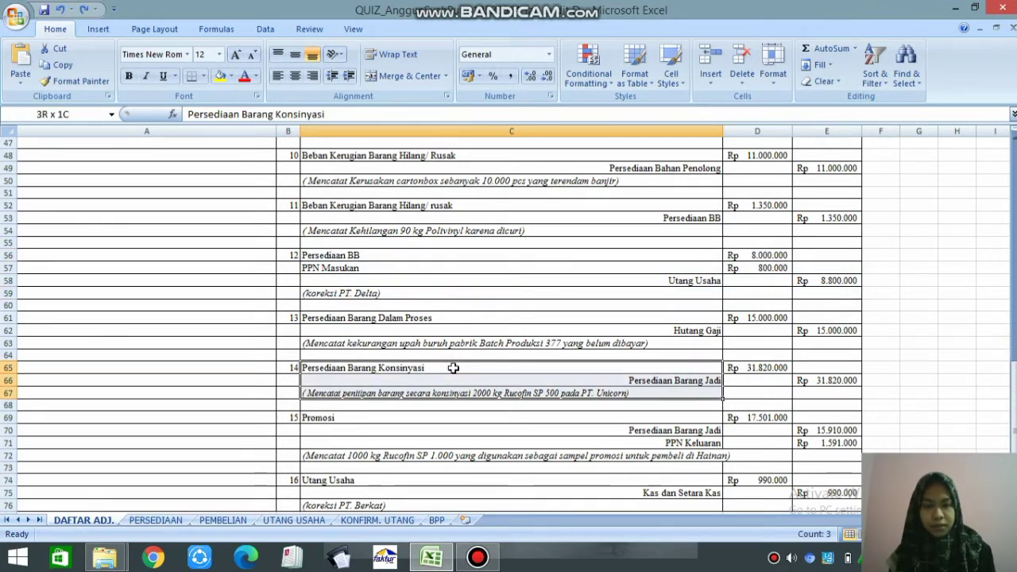
{"action": "key", "text": "shift+Down"}
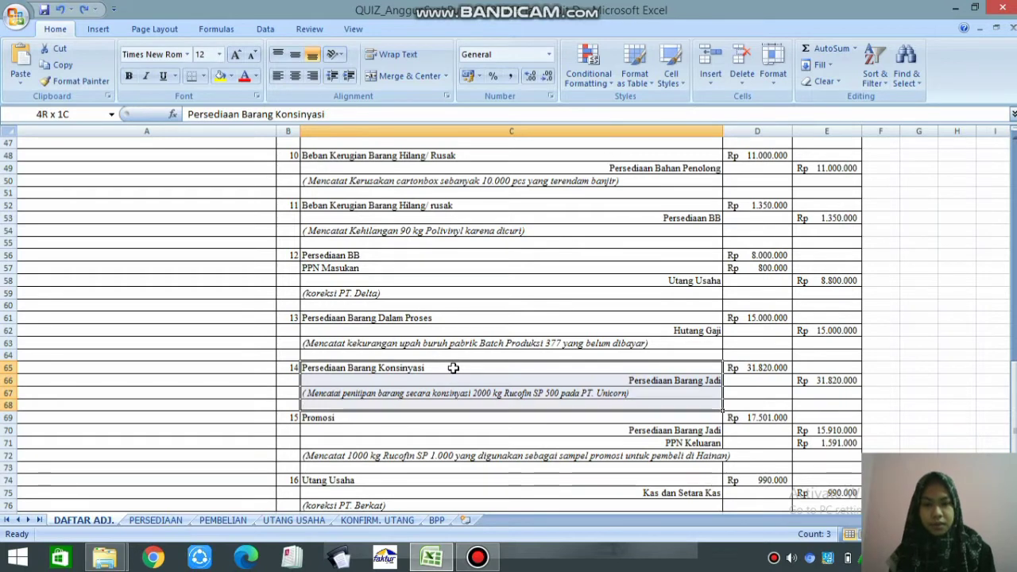
{"action": "key", "text": "shift+Up"}
{"action": "key", "text": "shift+Right"}
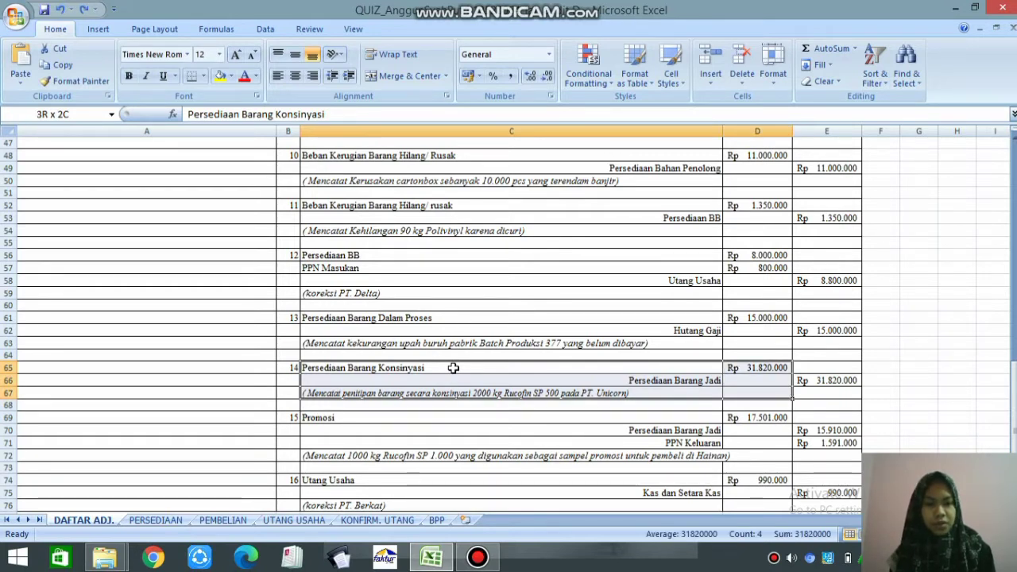
{"action": "key", "text": "shift+Right"}
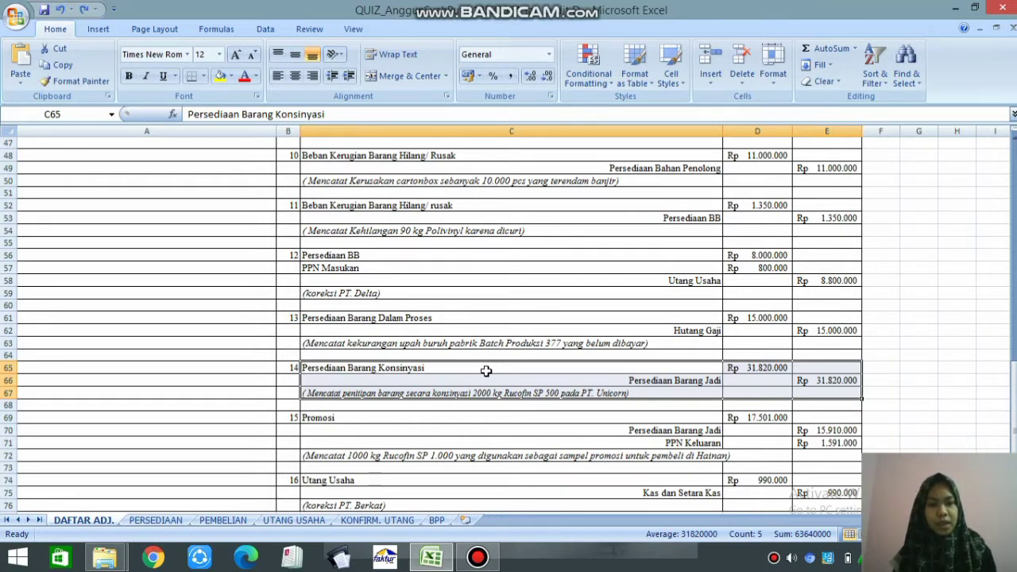
{"action": "left_click", "coordinate": [765, 367]}
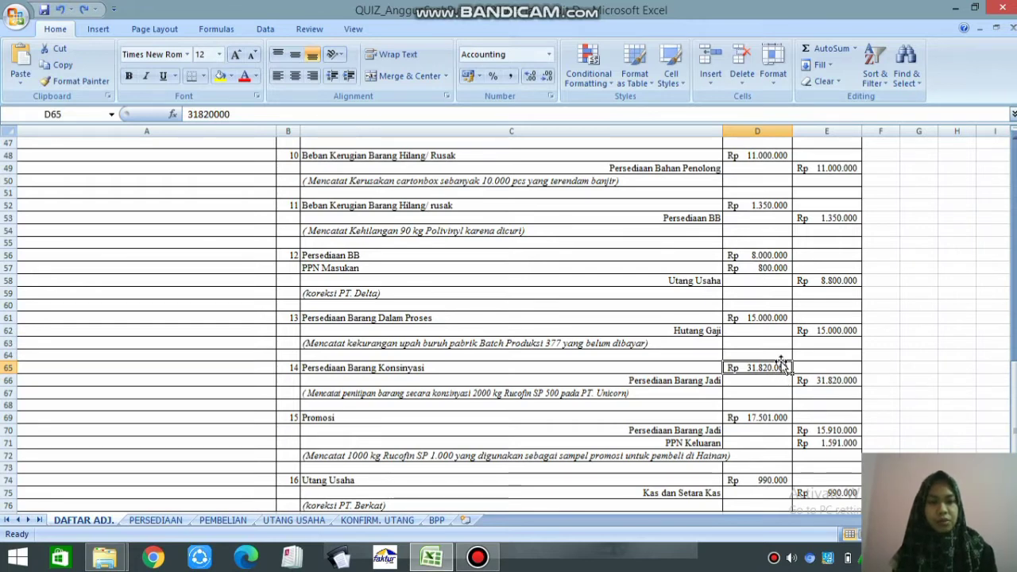
- Return to the PERSEDIAAN sheet and highlight the ADJ 14 reference and credit amount for Rucofin SP 500 (F16:G16)
{"action": "left_click", "coordinate": [156, 513]}
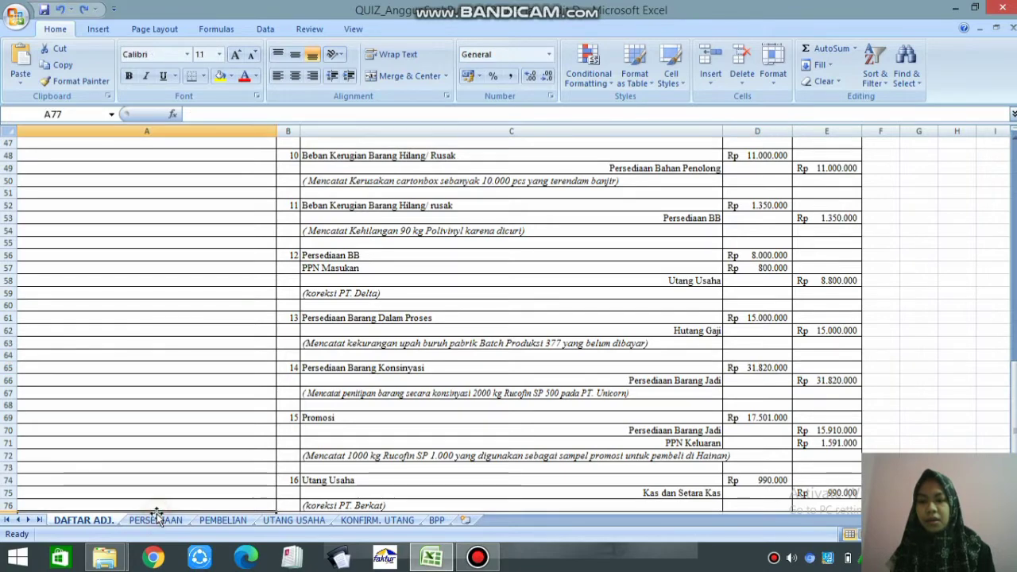
{"action": "left_click", "coordinate": [157, 516]}
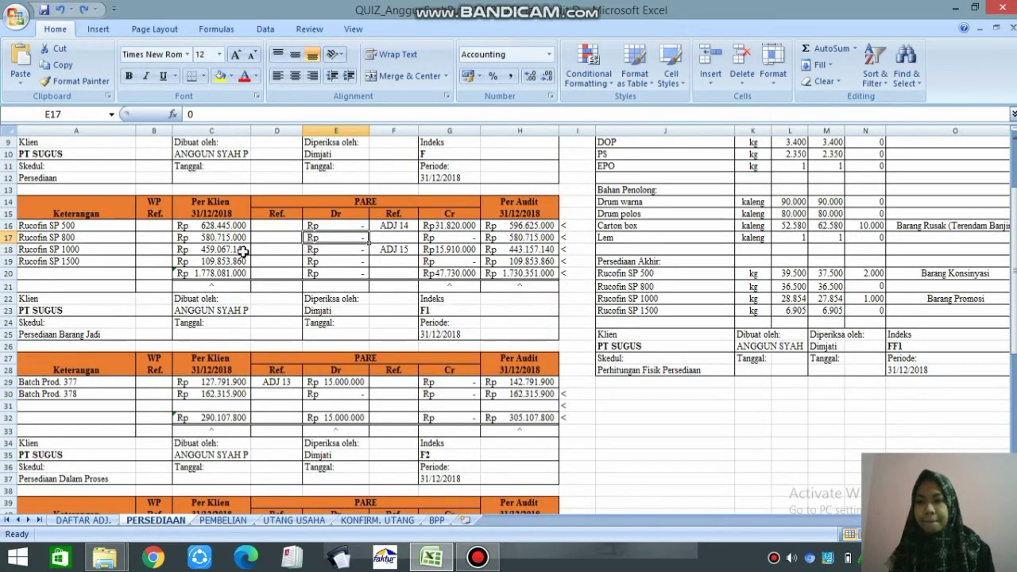
{"action": "left_click", "coordinate": [409, 228]}
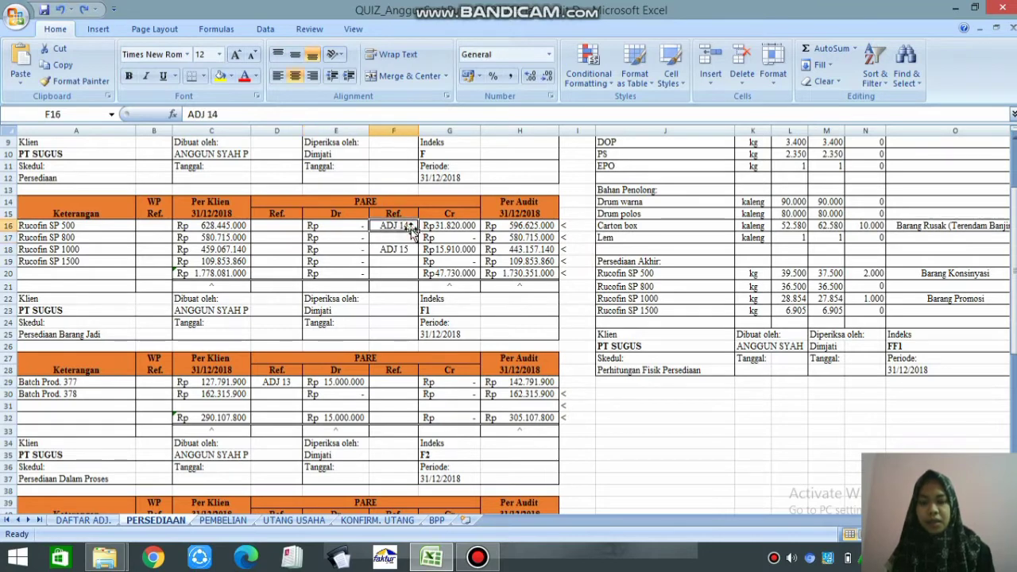
{"action": "left_click_drag", "start_coordinate": [412, 231], "coordinate": [425, 228]}
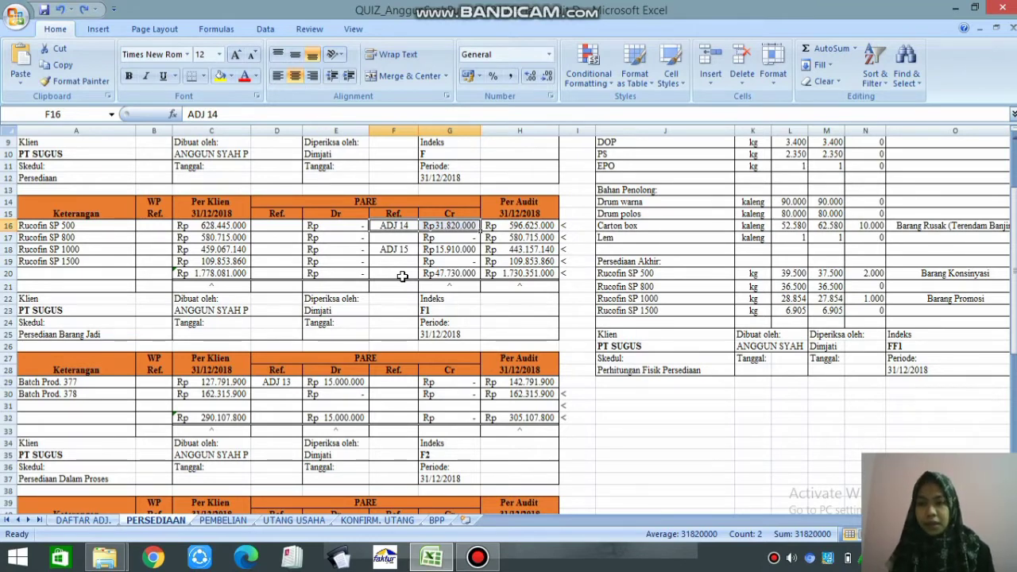
- Highlight the Rucofin SP 1000 row from its description through the Per Klien balance (A18:C18)
{"action": "left_click", "coordinate": [100, 249]}
{"action": "key", "text": "shift+Right"}
{"action": "key", "text": "shift+Right"}
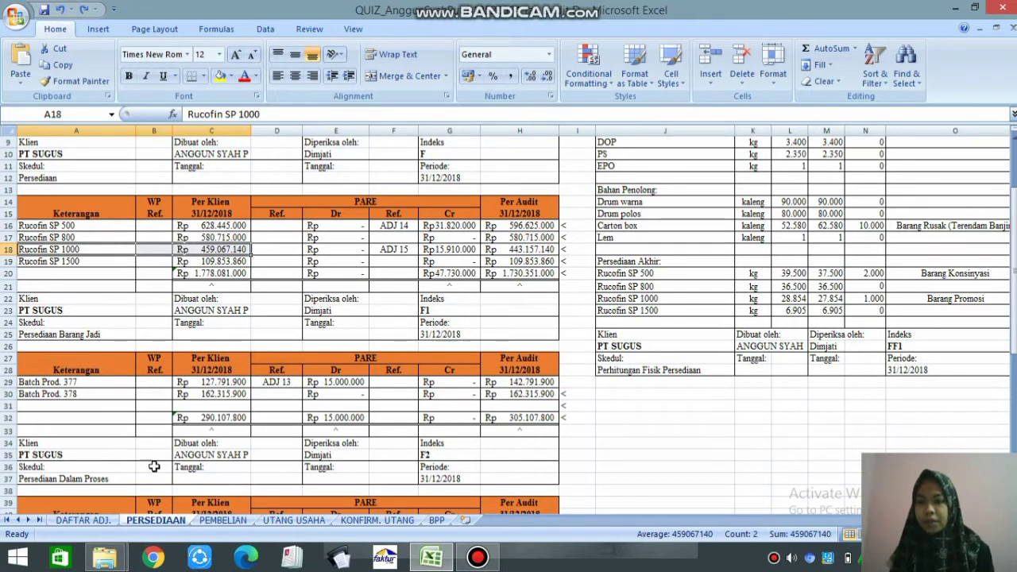
- Highlight adjusting entry 15 for the promotional samples (C69:E72) in the DAFTAR ADJ. sheet
{"action": "left_click", "coordinate": [89, 520]}
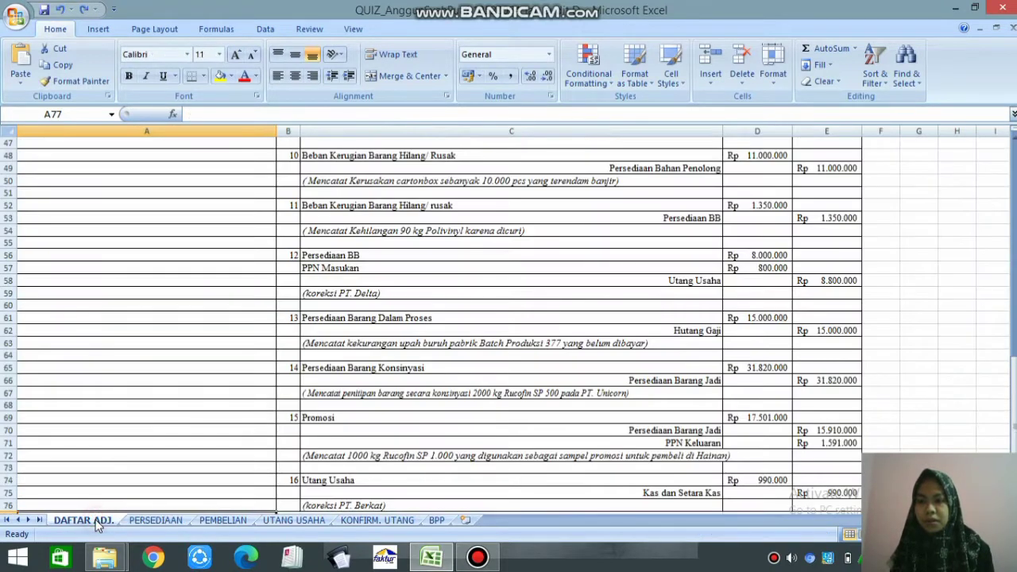
{"action": "left_click", "coordinate": [458, 417]}
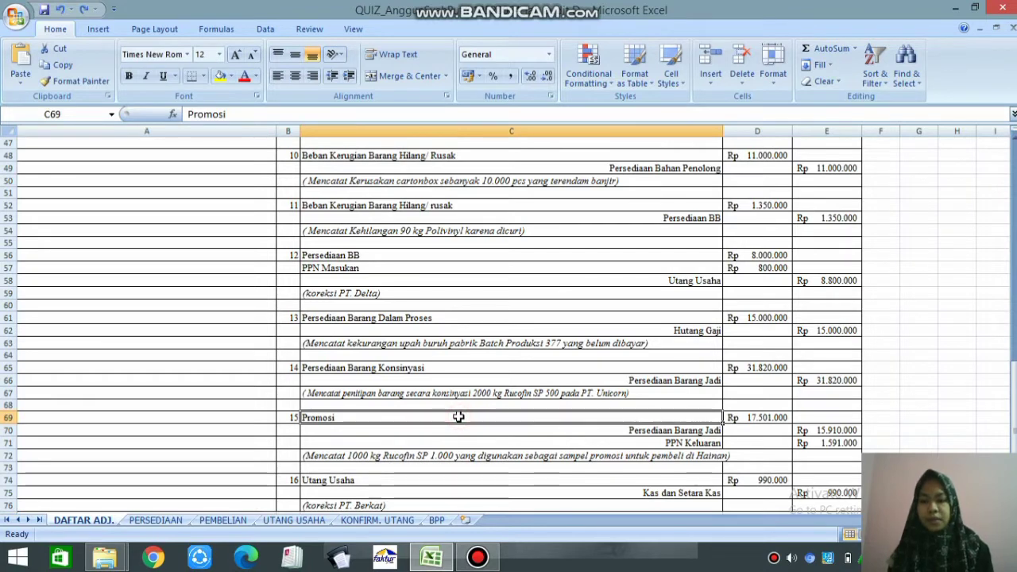
{"action": "key", "text": "shift+Right"}
{"action": "key", "text": "shift+Right"}
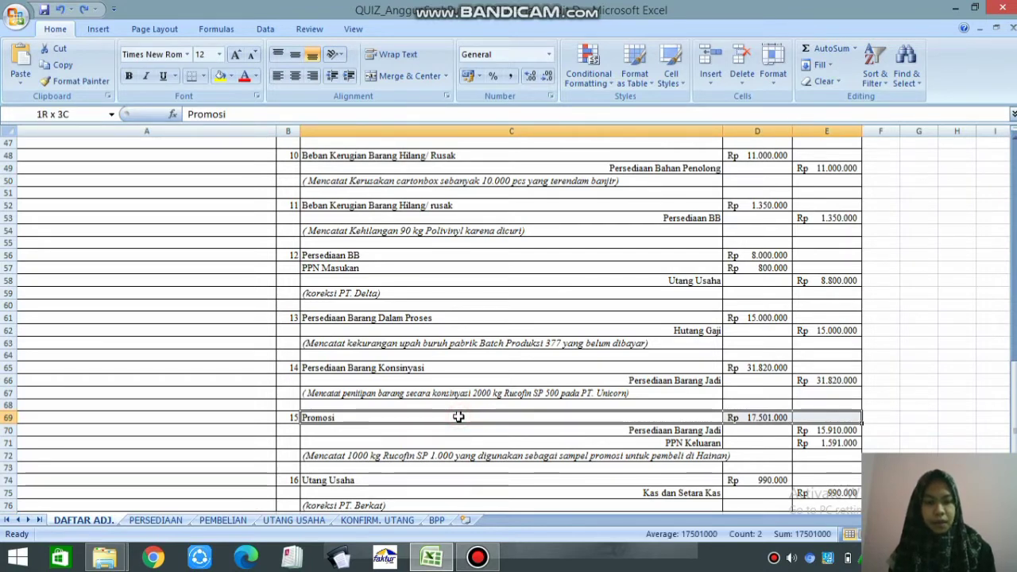
{"action": "key", "text": "shift+Down"}
{"action": "key", "text": "shift+Down"}
{"action": "key", "text": "shift+Down"}
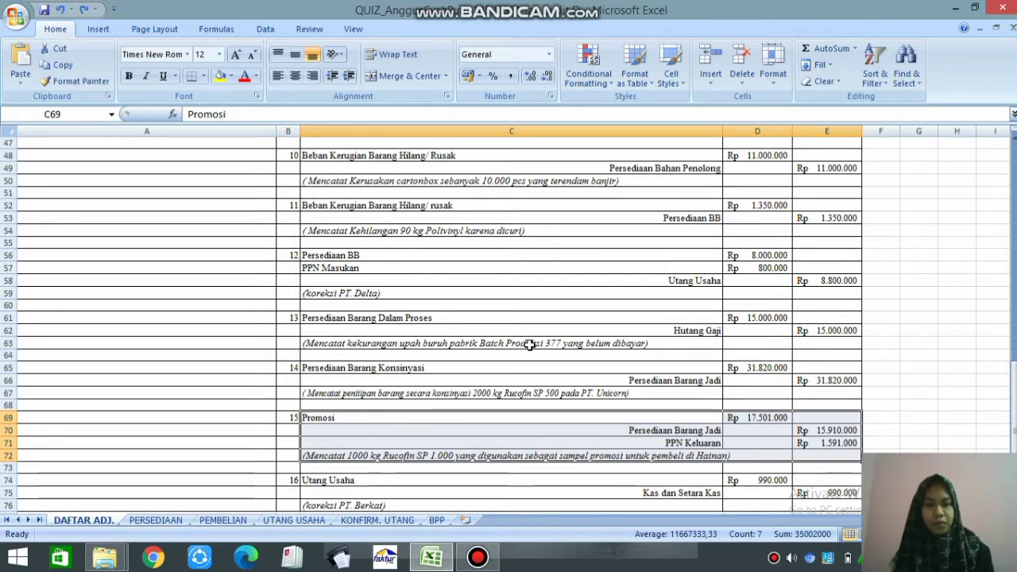
- Return to the PERSEDIAAN sheet and highlight the ADJ 15 reference and credit amount for Rucofin SP 1000 (F18:G18)
{"action": "left_click", "coordinate": [158, 521]}
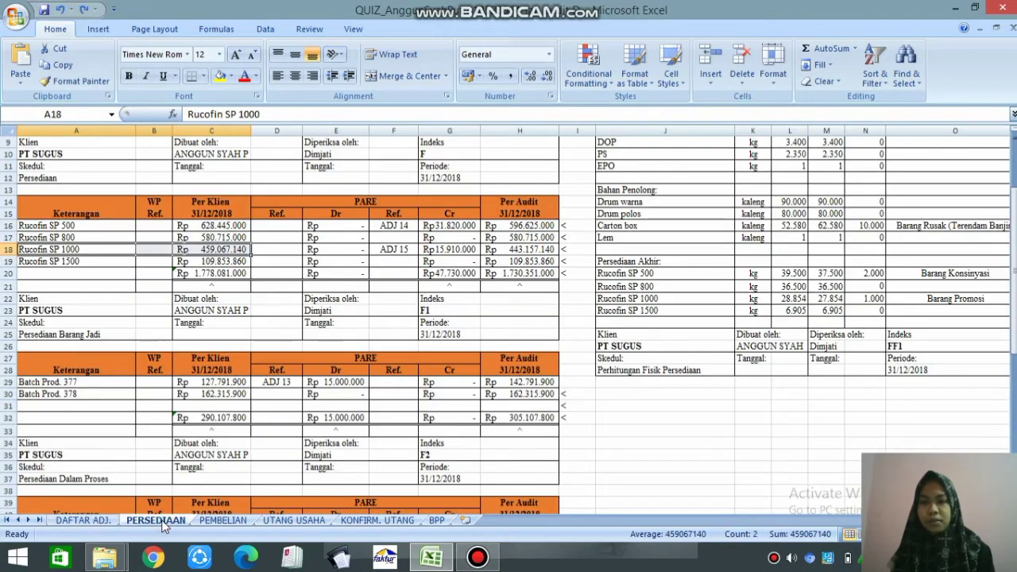
{"action": "left_click", "coordinate": [398, 250]}
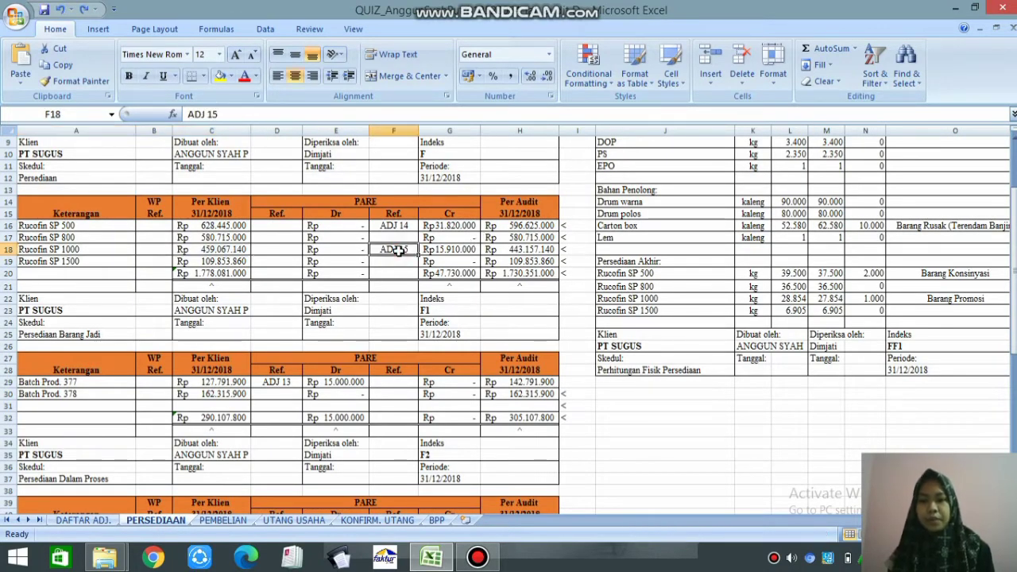
{"action": "key", "text": "shift+Right"}
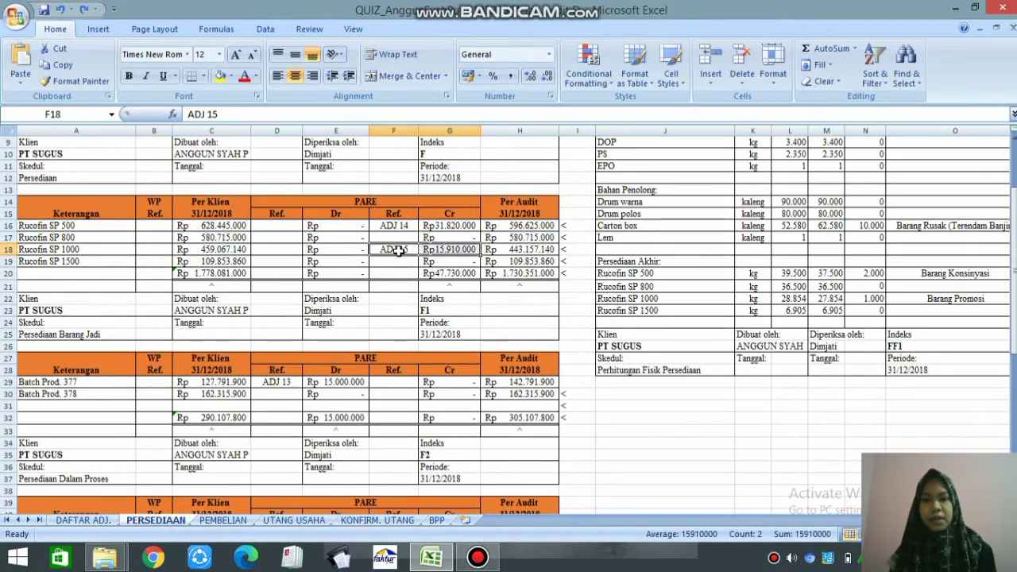
- Highlight the totals row of the finished goods schedule from Per Klien to Per Audit (C20:H20)
{"action": "left_click", "coordinate": [231, 273]}
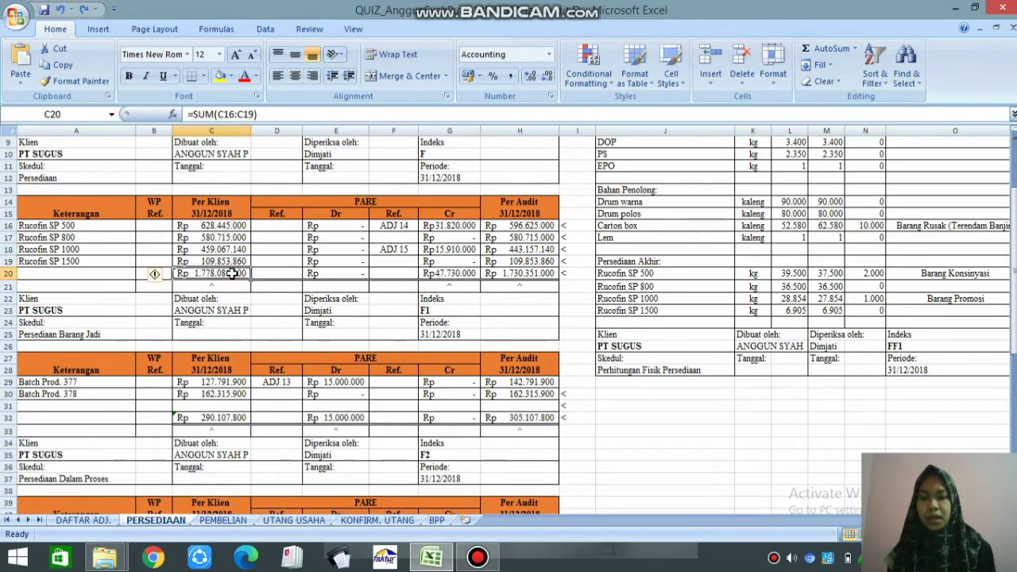
{"action": "key", "text": "shift+Right"}
{"action": "key", "text": "shift+Right"}
{"action": "key", "text": "shift+Right"}
{"action": "key", "text": "shift+Right"}
{"action": "key", "text": "shift+Right"}
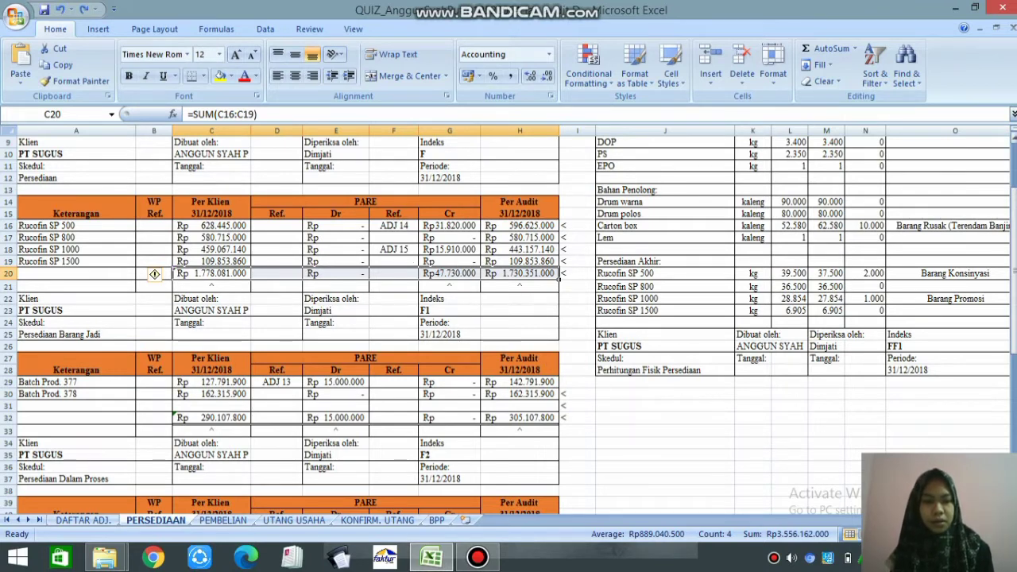
- Review the work-in-process schedule, and highlight its adjusting entry 13 (C61:E63) in the DAFTAR ADJ. sheet
{"action": "scroll", "coordinate": [509, 294], "scroll_direction": "down", "scroll_amount": 10}
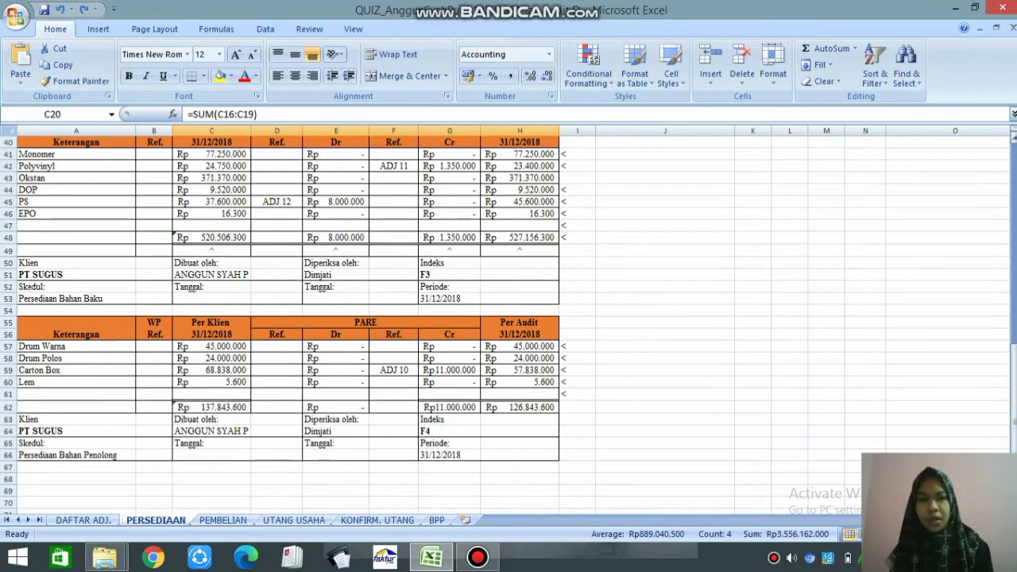
{"action": "scroll", "coordinate": [995, 236], "scroll_direction": "up", "scroll_amount": 2}
{"action": "scroll", "coordinate": [509, 317], "scroll_direction": "up", "scroll_amount": 4}
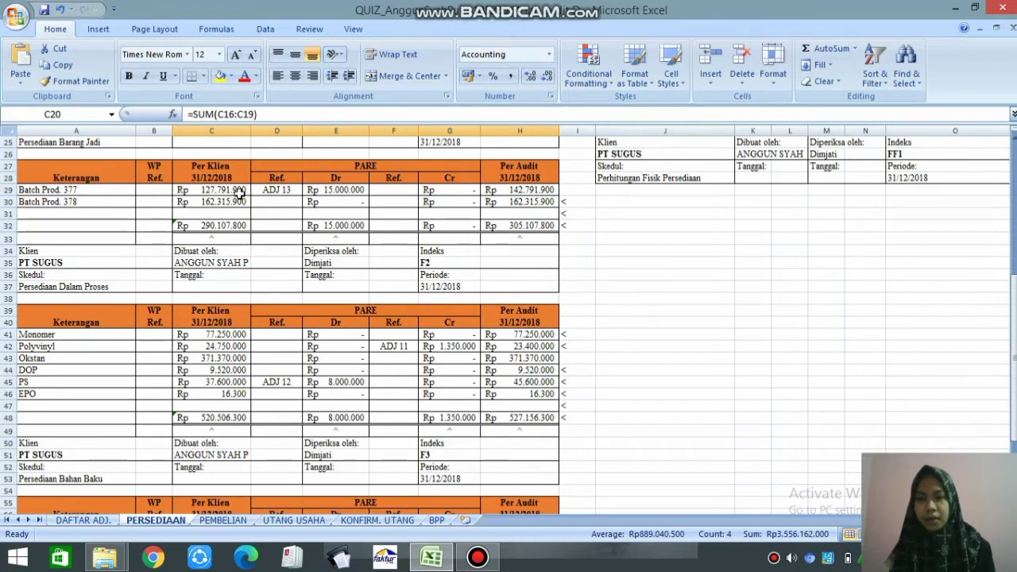
{"action": "left_click", "coordinate": [81, 520]}
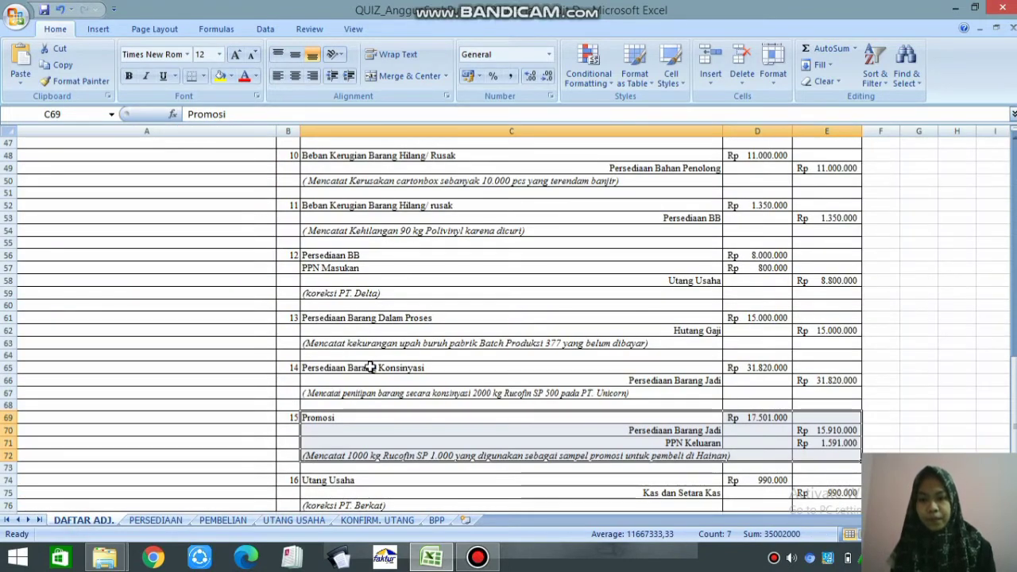
{"action": "left_click", "coordinate": [361, 319]}
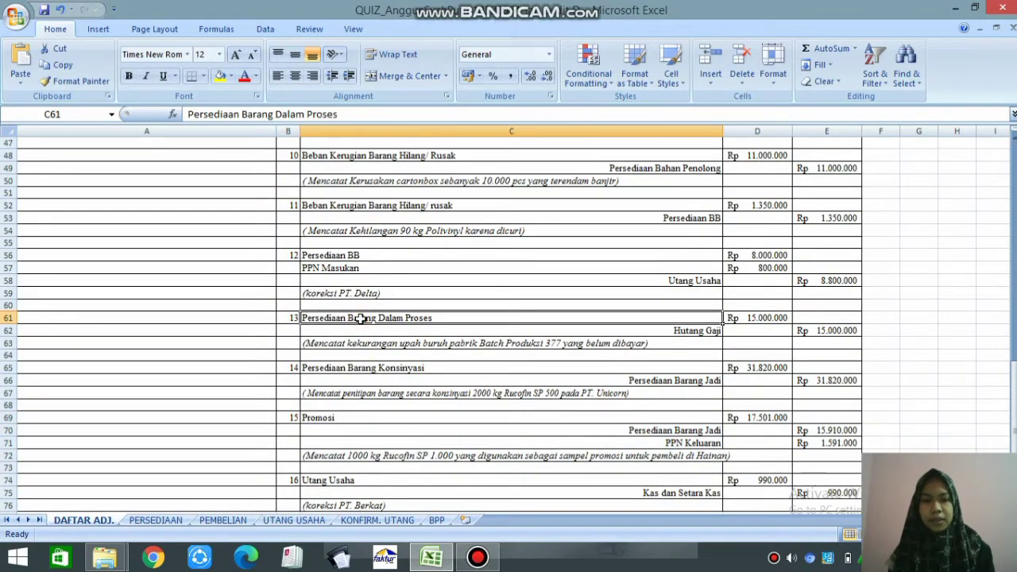
{"action": "key", "text": "shift+Right"}
{"action": "key", "text": "shift+Right"}
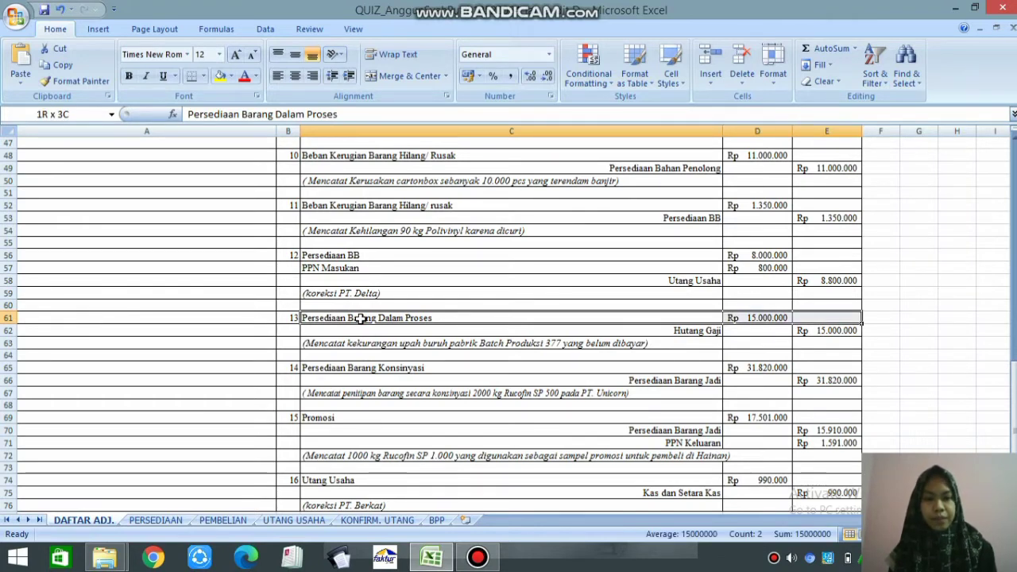
{"action": "key", "text": "shift+Down"}
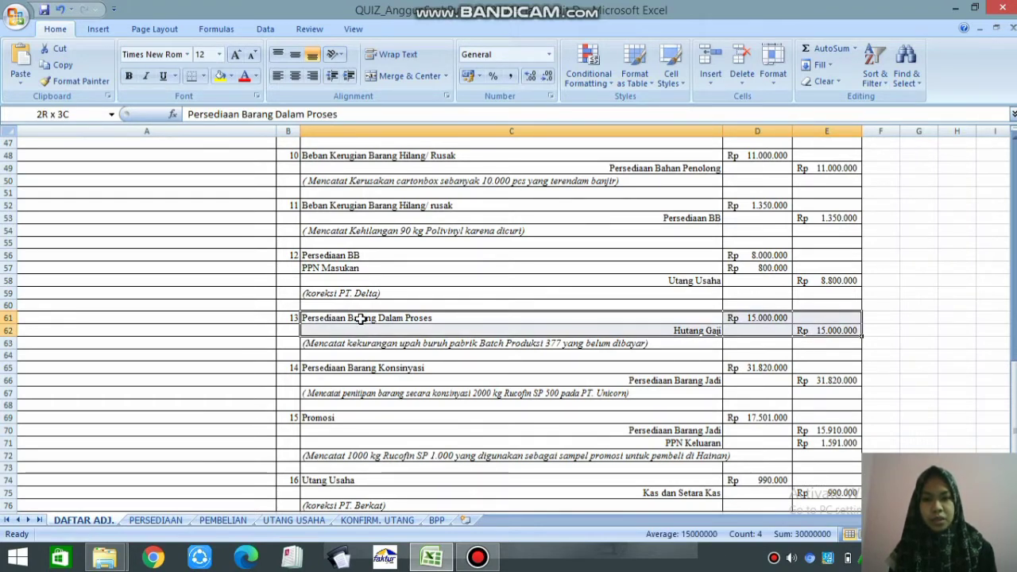
{"action": "key", "text": "shift+Down"}
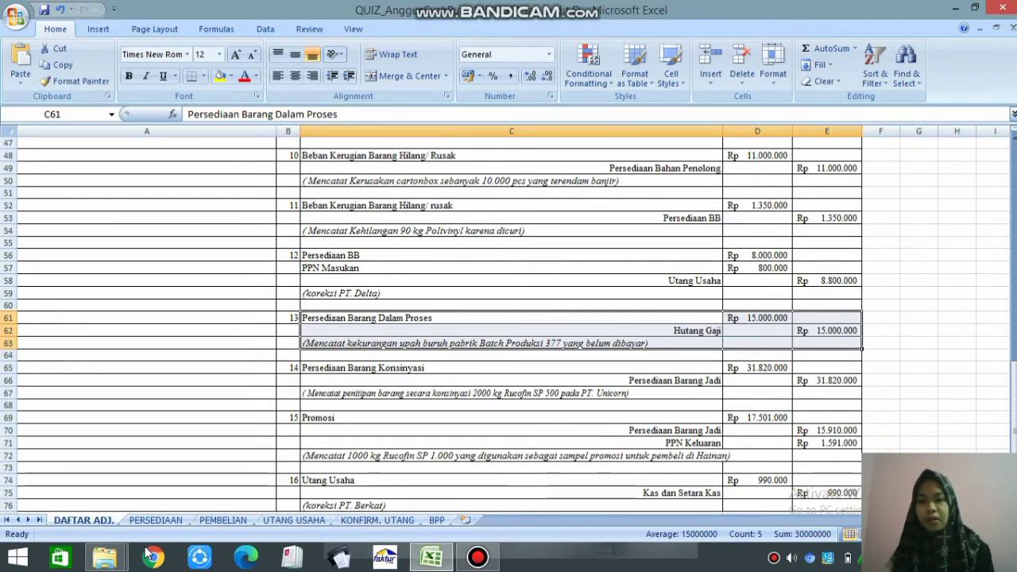
- Return to the PERSEDIAAN sheet and highlight the ADJ 13 adjustment through Per Audit for Batch Prod. 377 (D29:H29)
{"action": "left_click", "coordinate": [155, 521]}
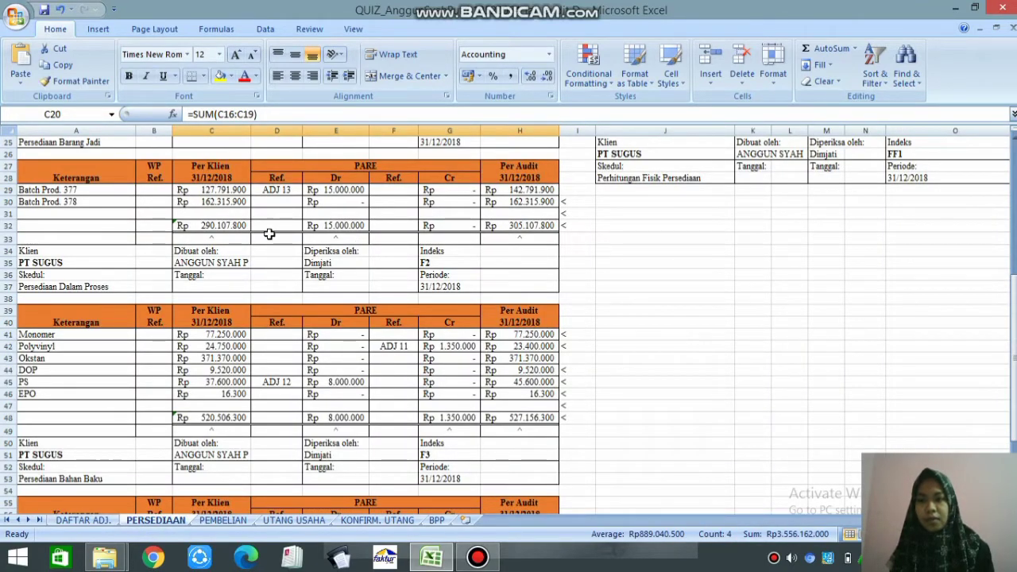
{"action": "left_click", "coordinate": [272, 192]}
{"action": "key", "text": "shift+Right"}
{"action": "key", "text": "shift+Right"}
{"action": "key", "text": "shift+Right"}
{"action": "key", "text": "shift+Right"}
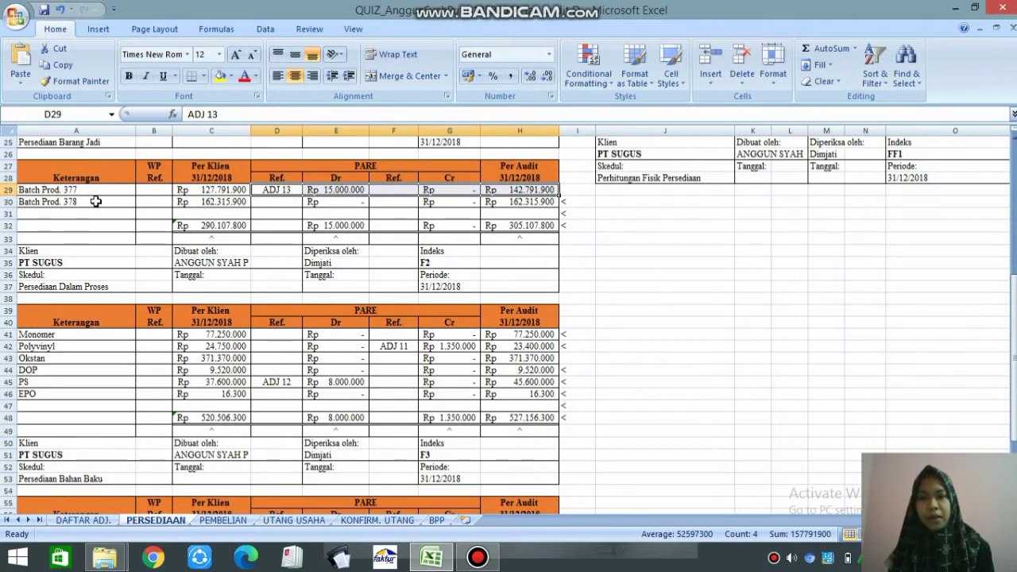
- Highlight the totals row of the work-in-process schedule from Per Klien to Per Audit (C32:H32)
{"action": "left_click", "coordinate": [225, 230]}
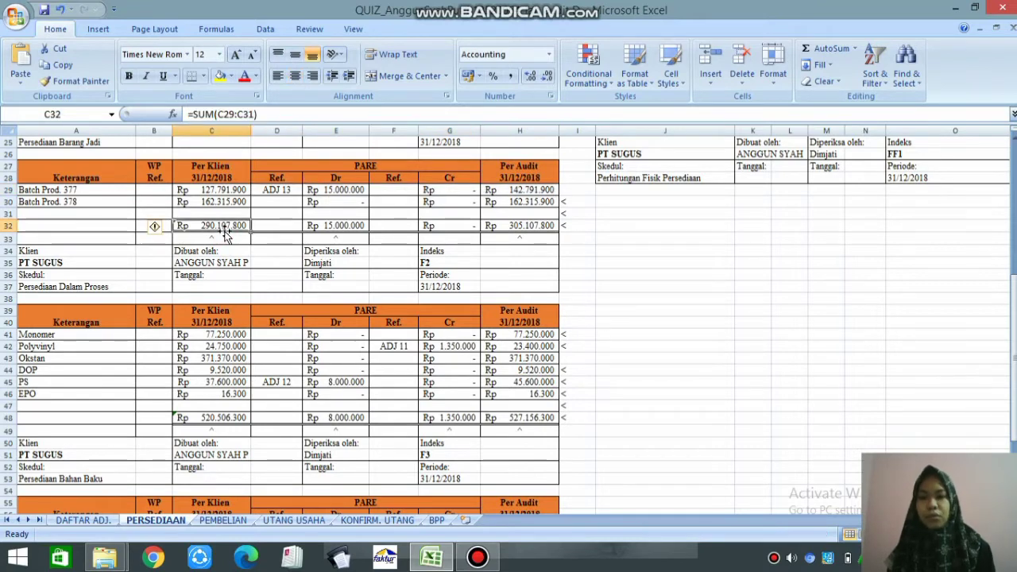
{"action": "key", "text": "shift+Right"}
{"action": "key", "text": "shift+Right"}
{"action": "key", "text": "shift+Right"}
{"action": "key", "text": "shift+Right"}
{"action": "key", "text": "shift+Right"}
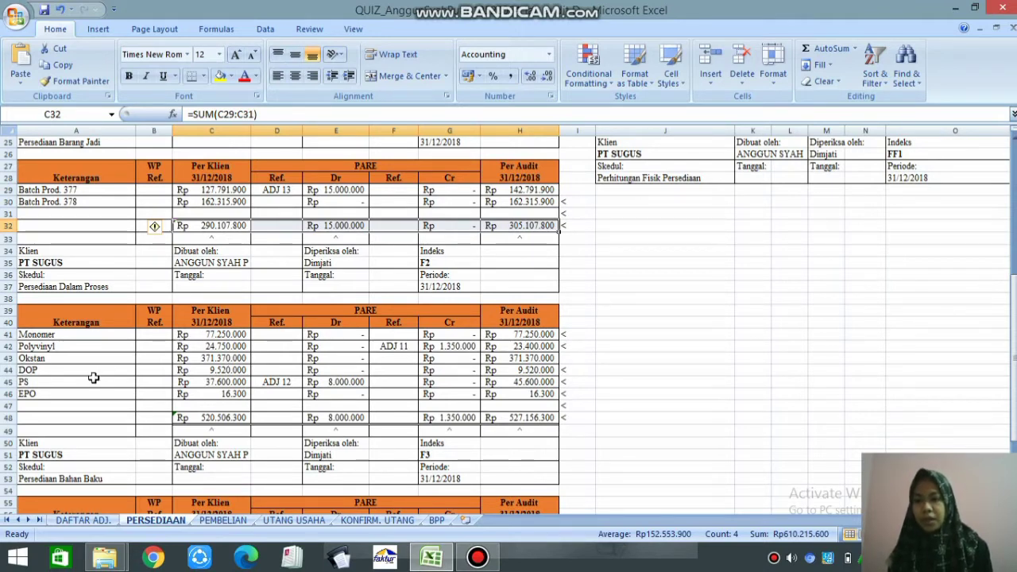
- Go through the raw material names one by one from Monomer to EPO (A41 to A46)
{"action": "left_click", "coordinate": [118, 333]}
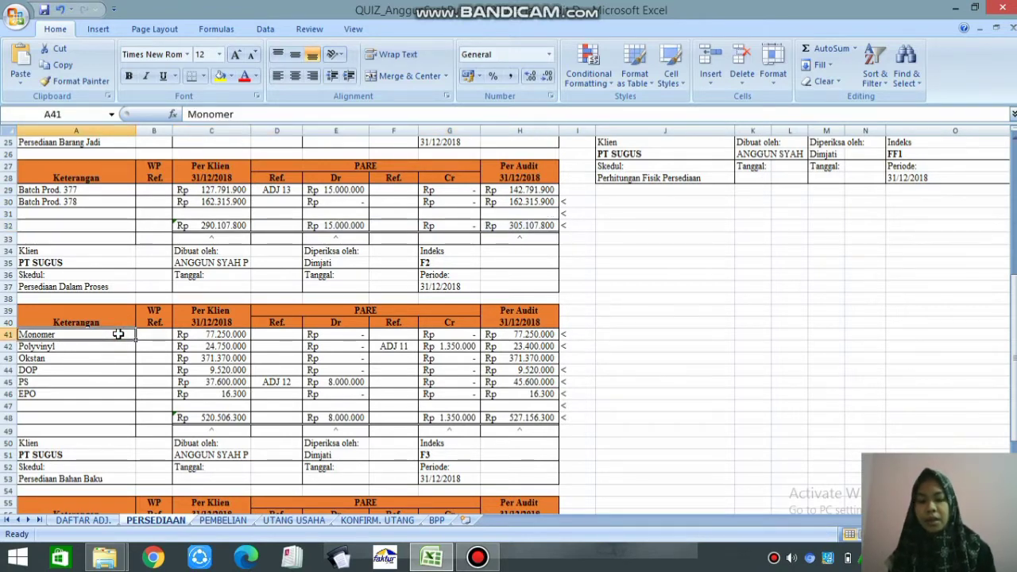
{"action": "key", "text": "Down"}
{"action": "key", "text": "Down"}
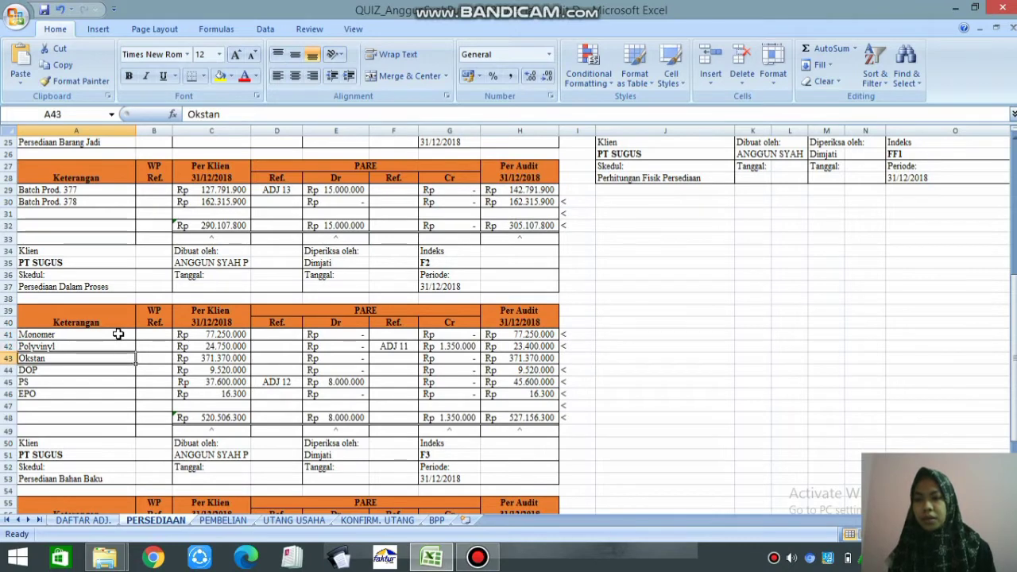
{"action": "key", "text": "Down"}
{"action": "key", "text": "Down"}
{"action": "key", "text": "Down"}
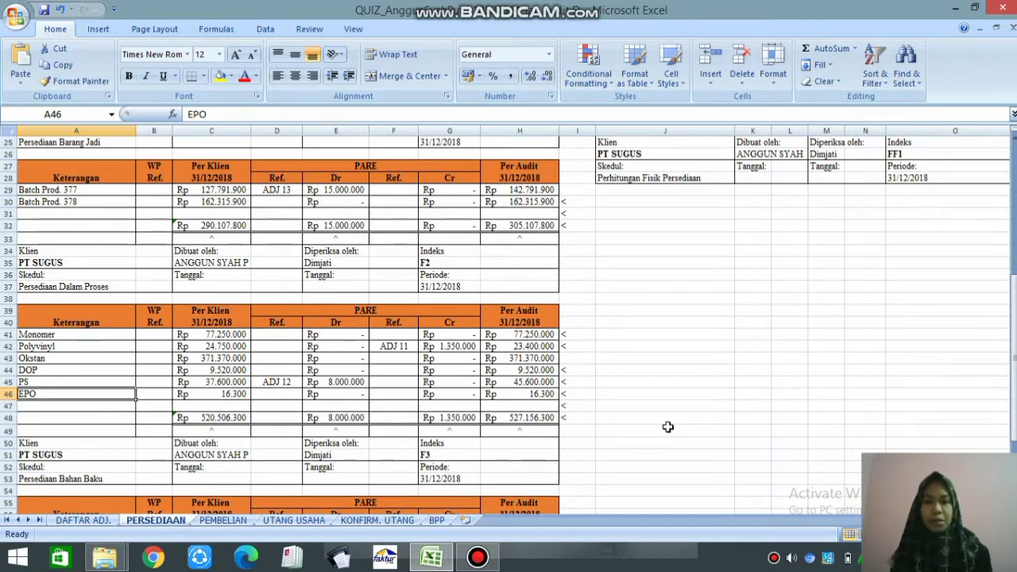
- Select Polyvinyl in the raw materials schedule, and highlight its adjusting entry 11 (C52:E54) in the DAFTAR ADJ. sheet
{"action": "left_click", "coordinate": [101, 347]}
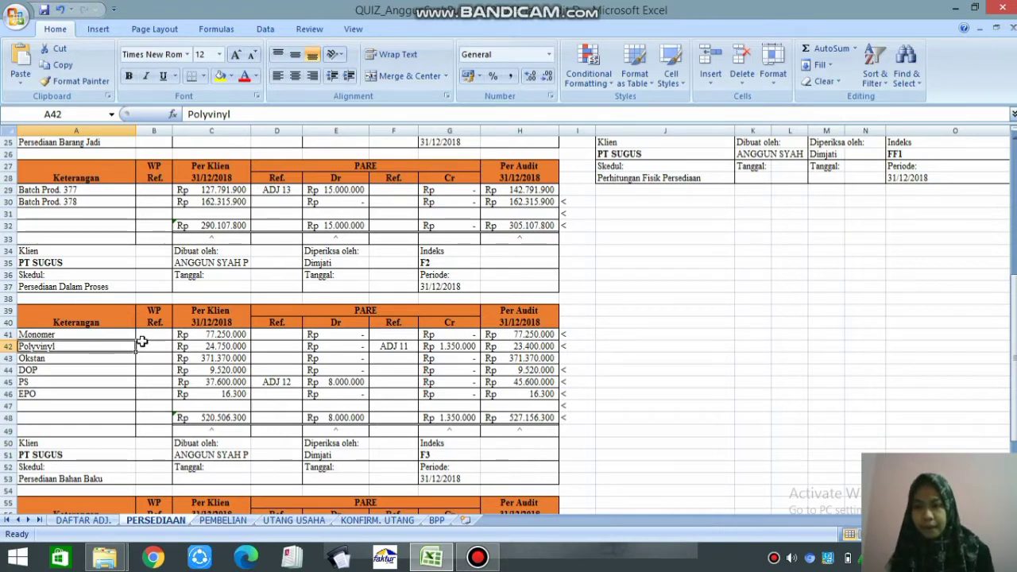
{"action": "left_click", "coordinate": [82, 522]}
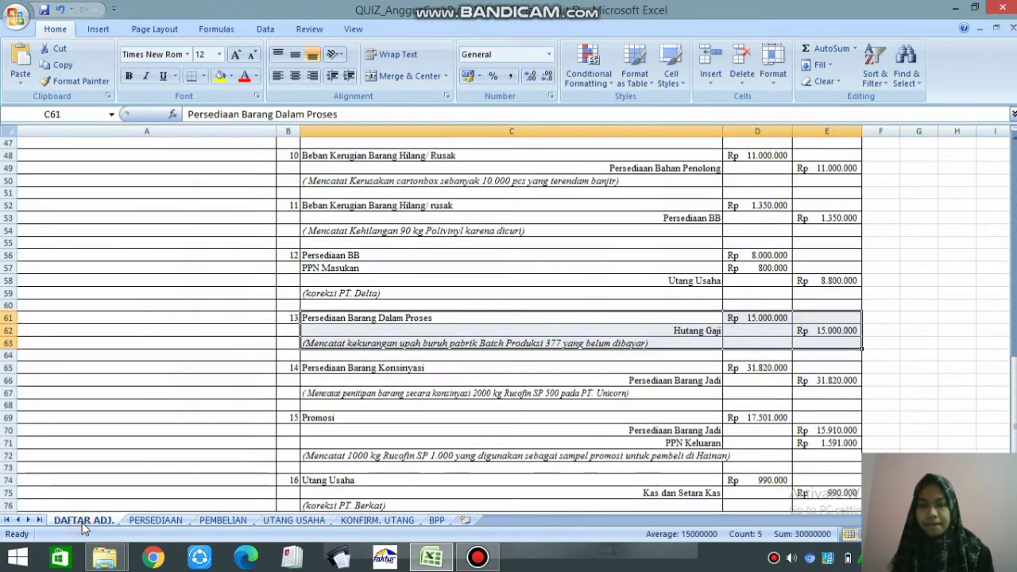
{"action": "left_click", "coordinate": [415, 207]}
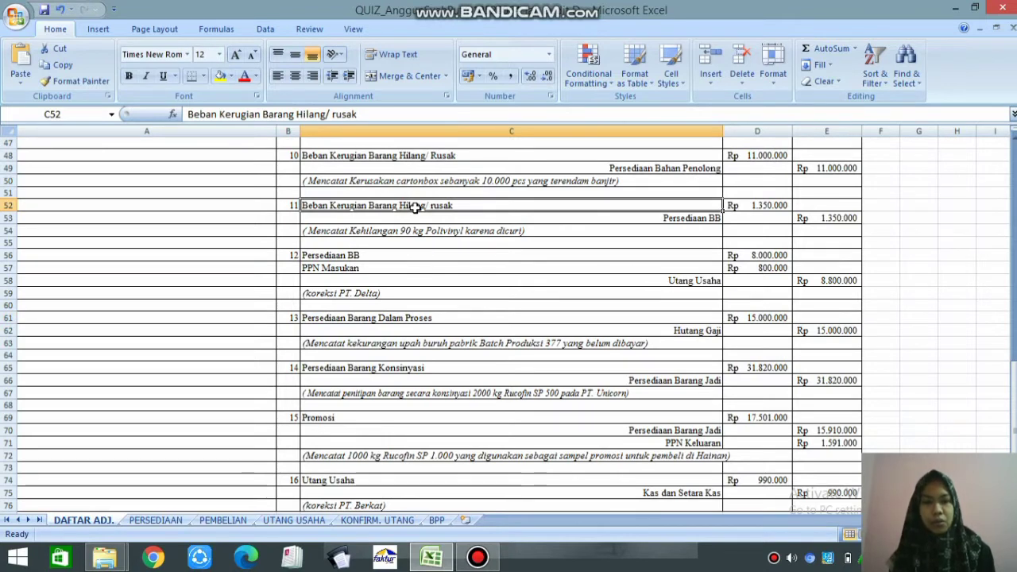
{"action": "key", "text": "shift+Right"}
{"action": "key", "text": "shift+Right"}
{"action": "key", "text": "shift+Down"}
{"action": "key", "text": "shift+Down"}
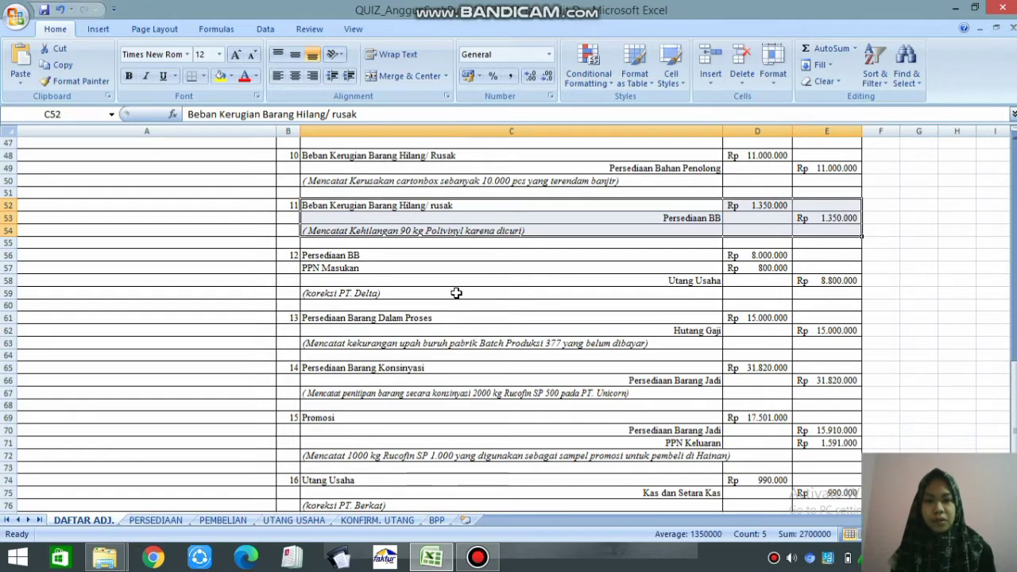
{"action": "key", "text": "F12"}
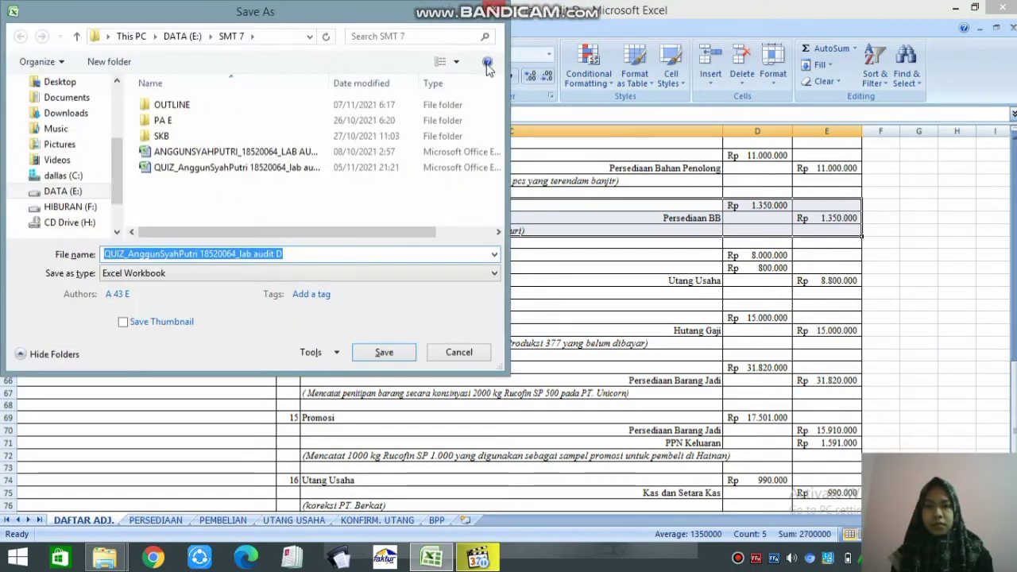
{"action": "key", "text": "Return"}
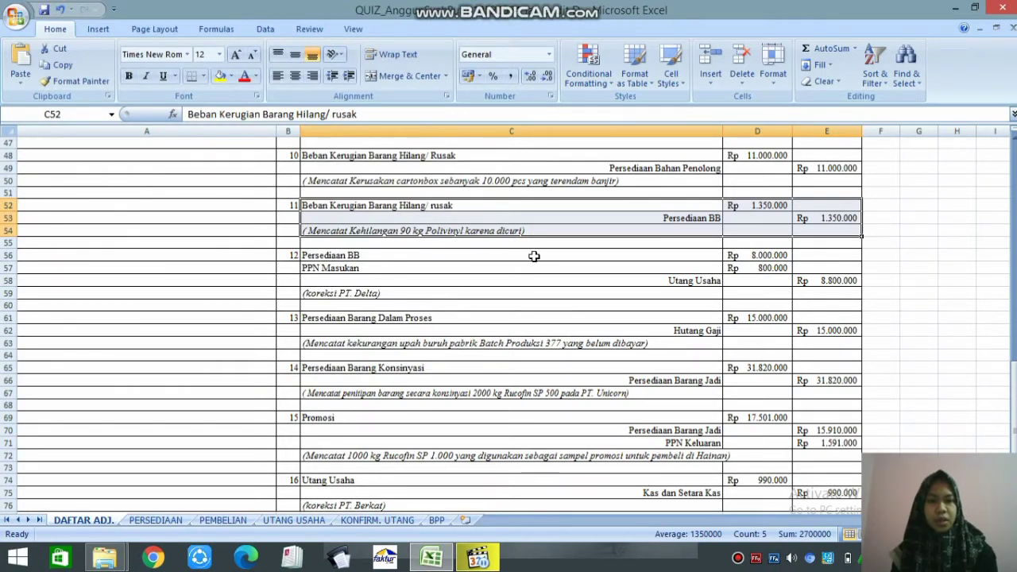
- Return to the PERSEDIAAN sheet and check Polyvinyl's ADJ 11 reference, credit amount and Per Audit formula (F42, G42, H42)
{"action": "left_click", "coordinate": [163, 520]}
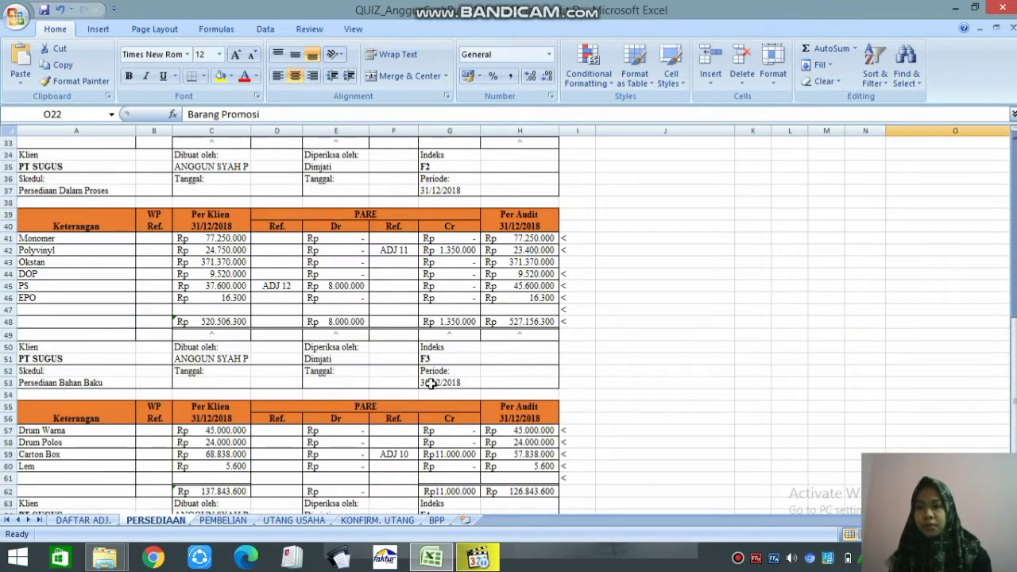
{"action": "left_click", "coordinate": [404, 252]}
{"action": "left_click", "coordinate": [450, 254]}
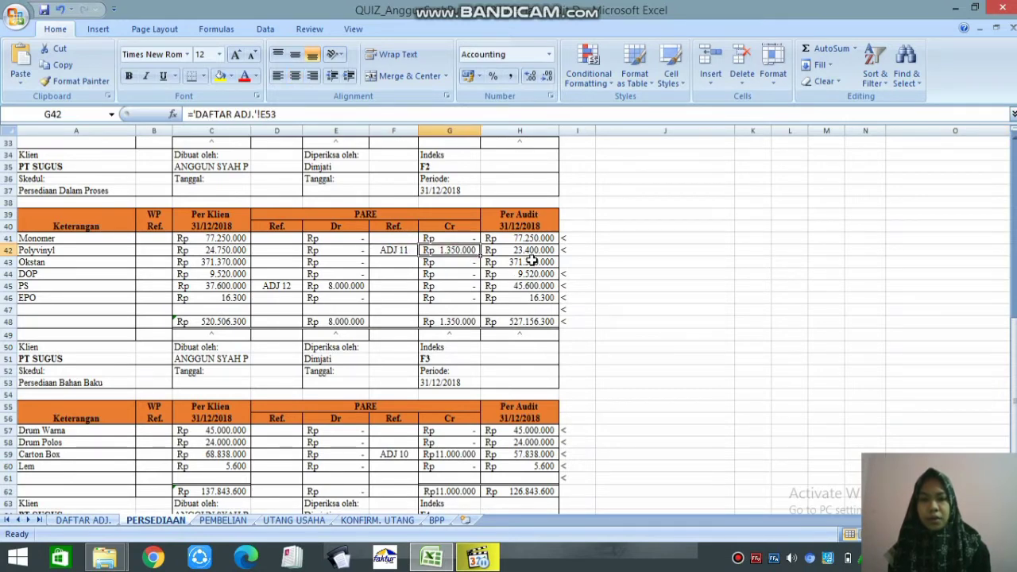
{"action": "left_click", "coordinate": [532, 251]}
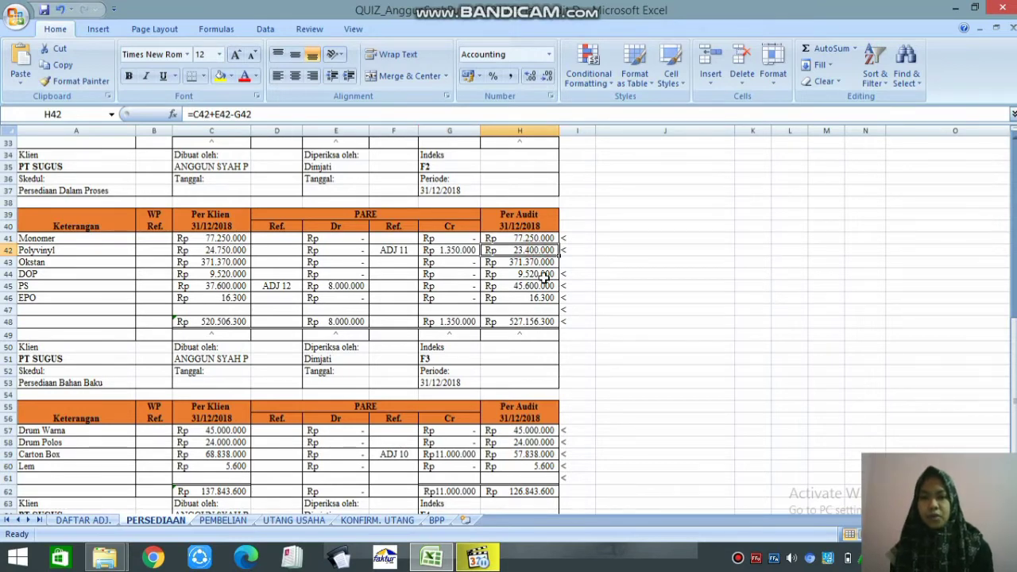
- Highlight the totals row of the raw materials schedule from Per Klien to Per Audit (C48:H48)
{"action": "left_click", "coordinate": [225, 324]}
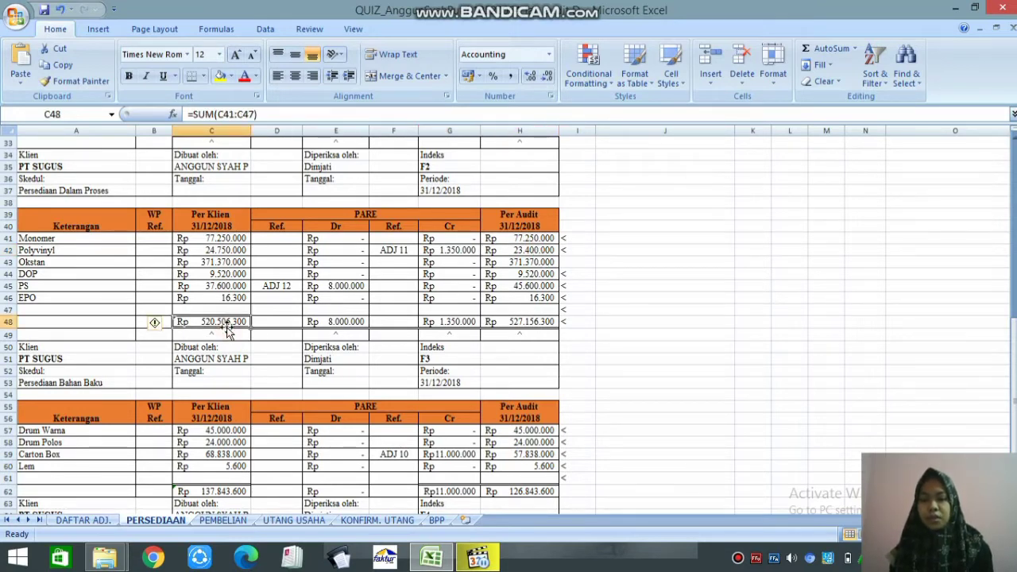
{"action": "key", "text": "shift+Right"}
{"action": "key", "text": "shift+Right"}
{"action": "key", "text": "shift+Right"}
{"action": "key", "text": "shift+Right"}
{"action": "key", "text": "shift+Right"}
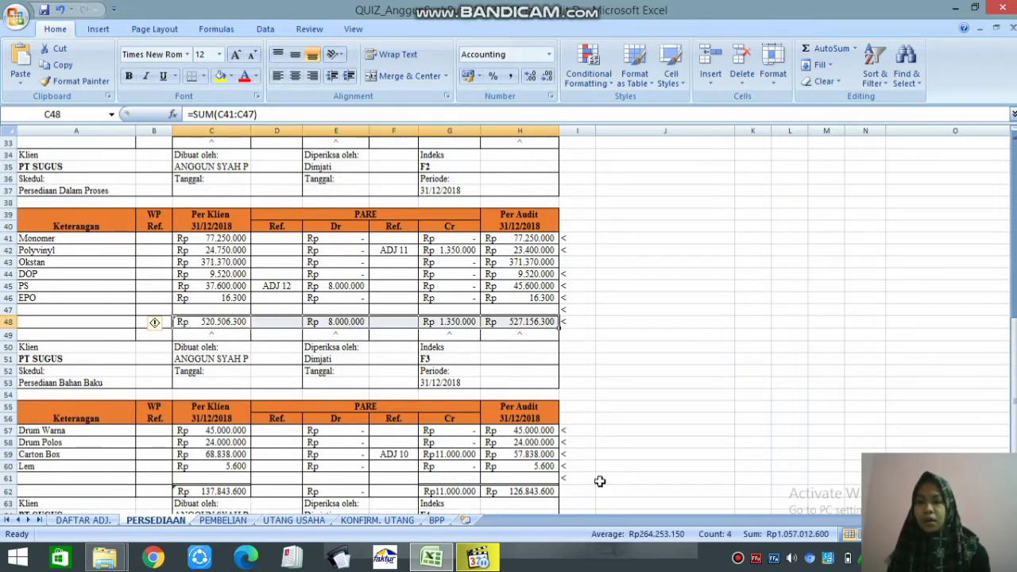
- Review the auxiliary materials schedule, and highlight adjusting entry 10 for the damaged carton boxes (C48:E50) in the DAFTAR ADJ. sheet
{"action": "scroll", "coordinate": [508, 318], "scroll_direction": "down", "scroll_amount": 2}
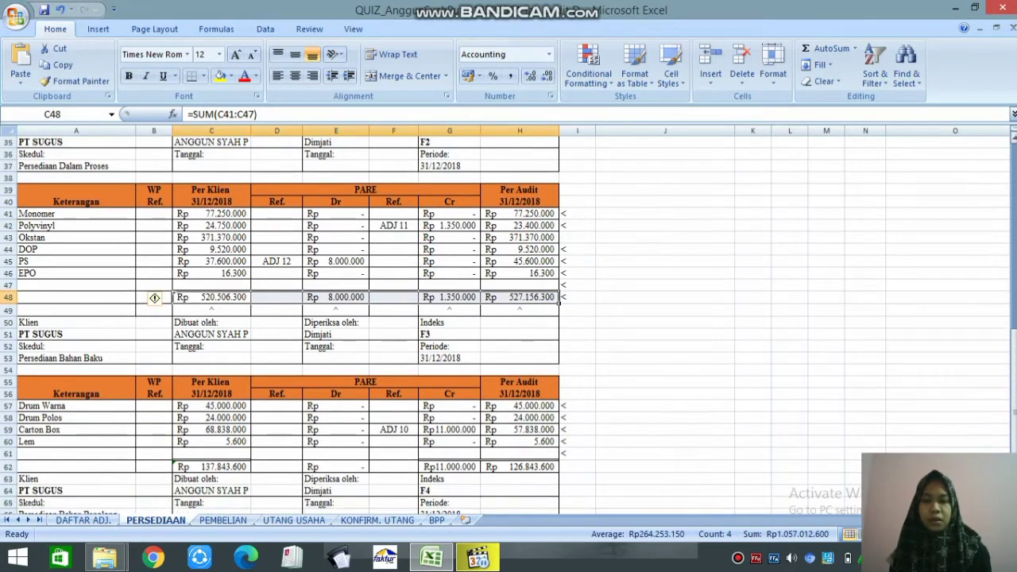
{"action": "scroll", "coordinate": [508, 318], "scroll_direction": "down", "scroll_amount": 1}
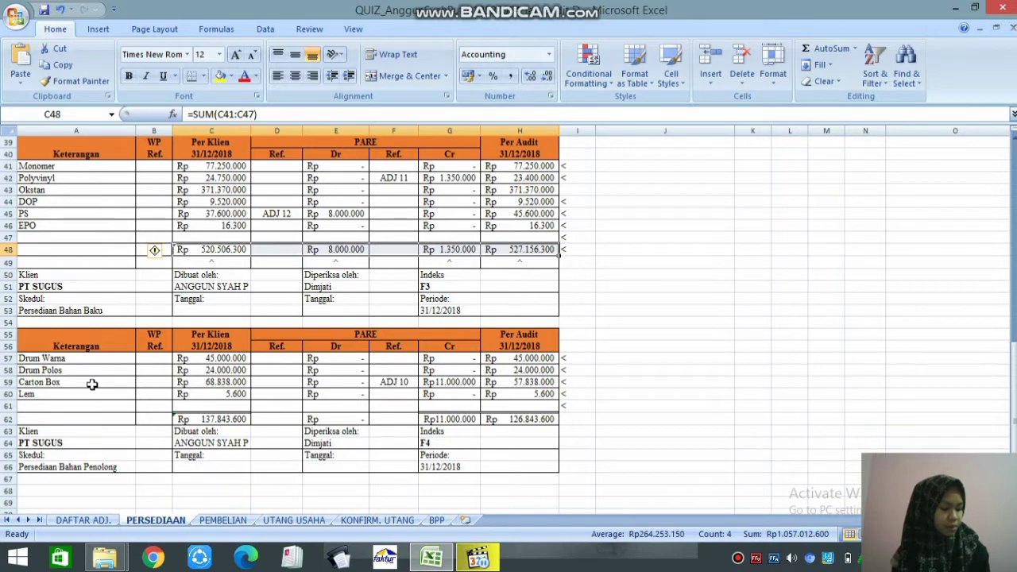
{"action": "left_click", "coordinate": [83, 520]}
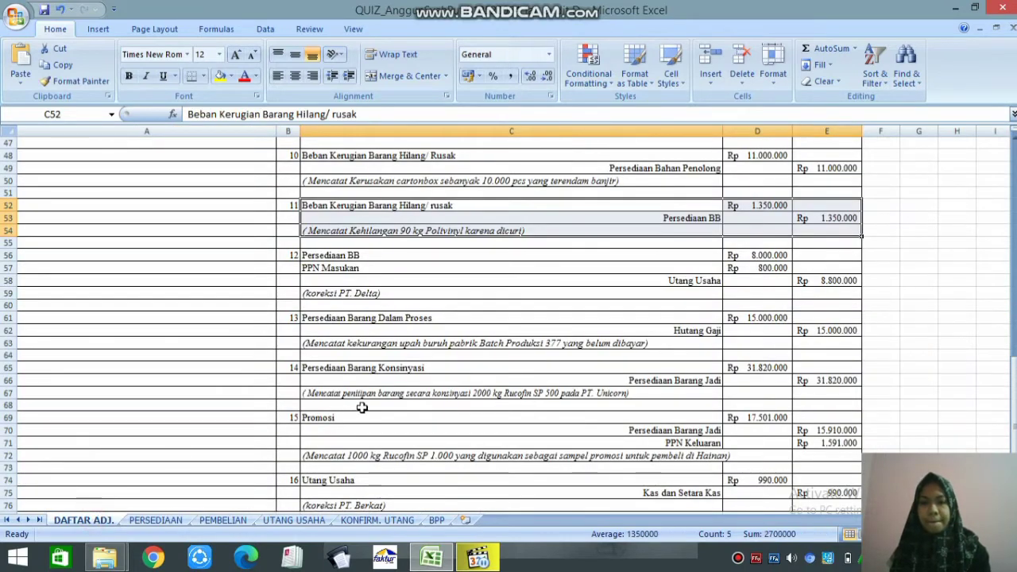
{"action": "left_click", "coordinate": [467, 156]}
{"action": "key", "text": "shift+Right"}
{"action": "key", "text": "shift+Right"}
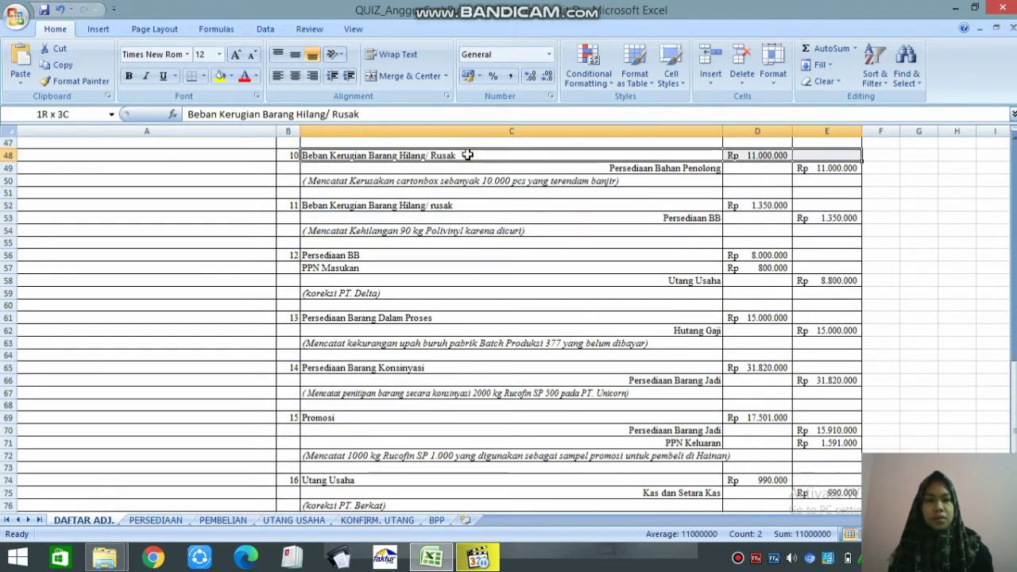
{"action": "key", "text": "shift+Down"}
{"action": "key", "text": "shift+Down"}
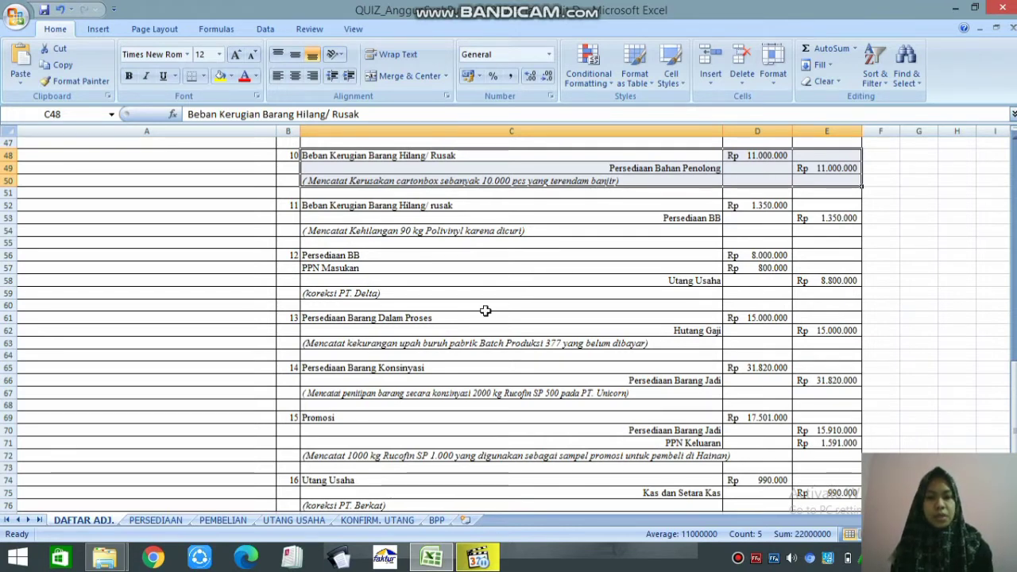
- Return to the PERSEDIAAN sheet and highlight Carton Box's ADJ 10 reference, credit amount and Per Audit balance (F59:H59)
{"action": "left_click", "coordinate": [159, 521]}
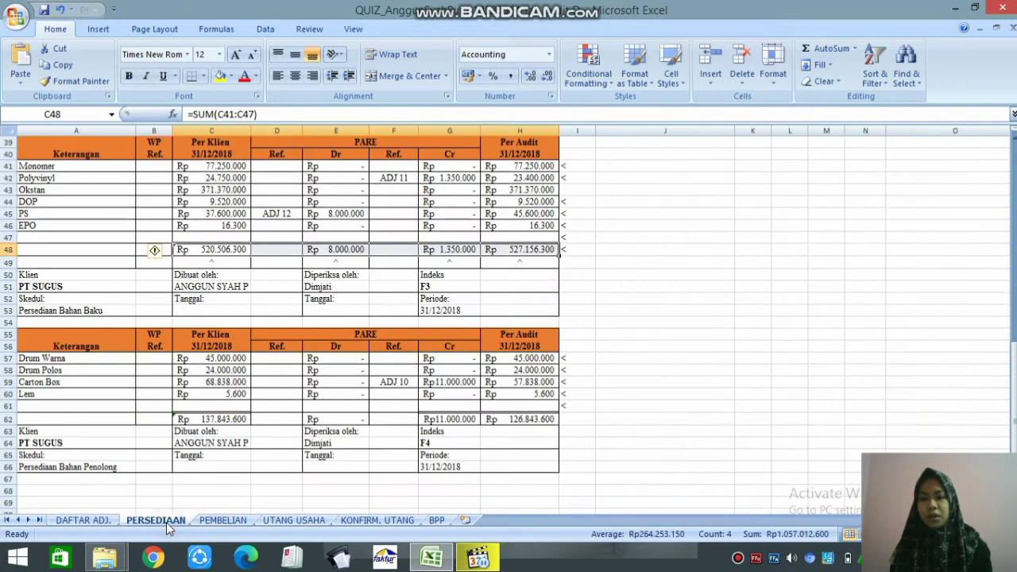
{"action": "left_click", "coordinate": [402, 382]}
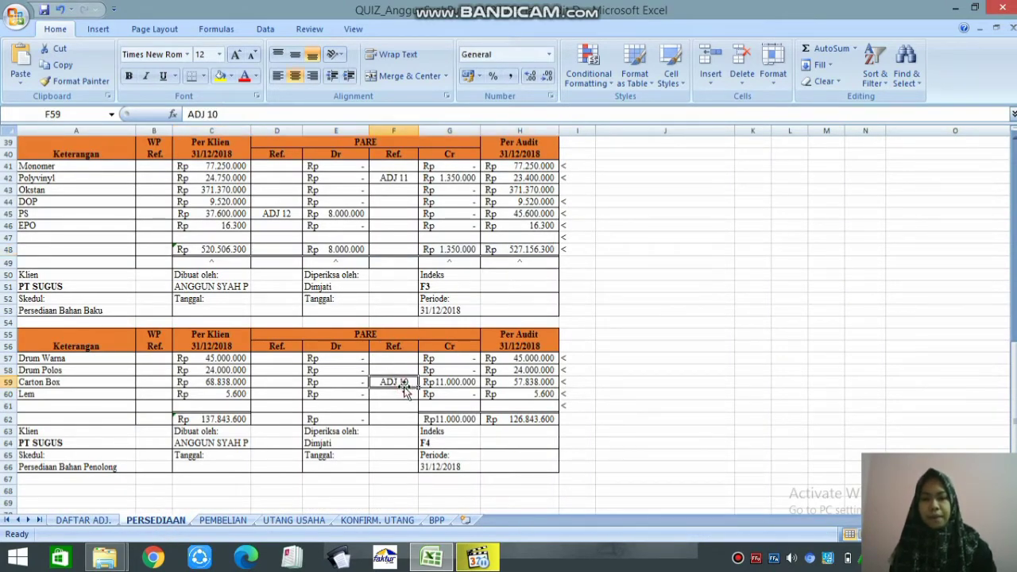
{"action": "key", "text": "shift+Right"}
{"action": "key", "text": "shift+Right"}
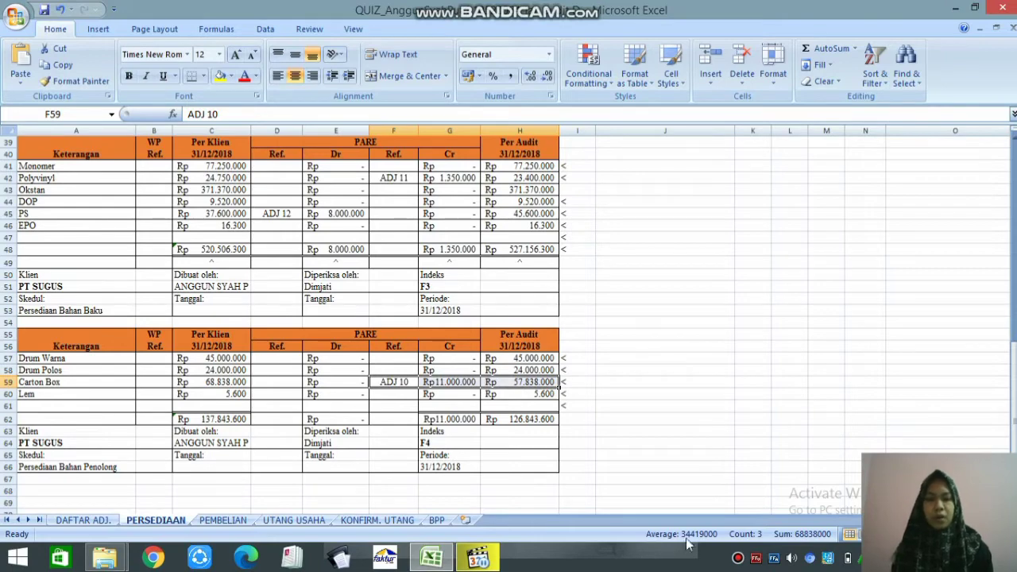
- Highlight the Perbedaan column of the physical inventory count schedule FF1 (N4:N24)
{"action": "scroll", "coordinate": [508, 318], "scroll_direction": "right", "scroll_amount": 2}
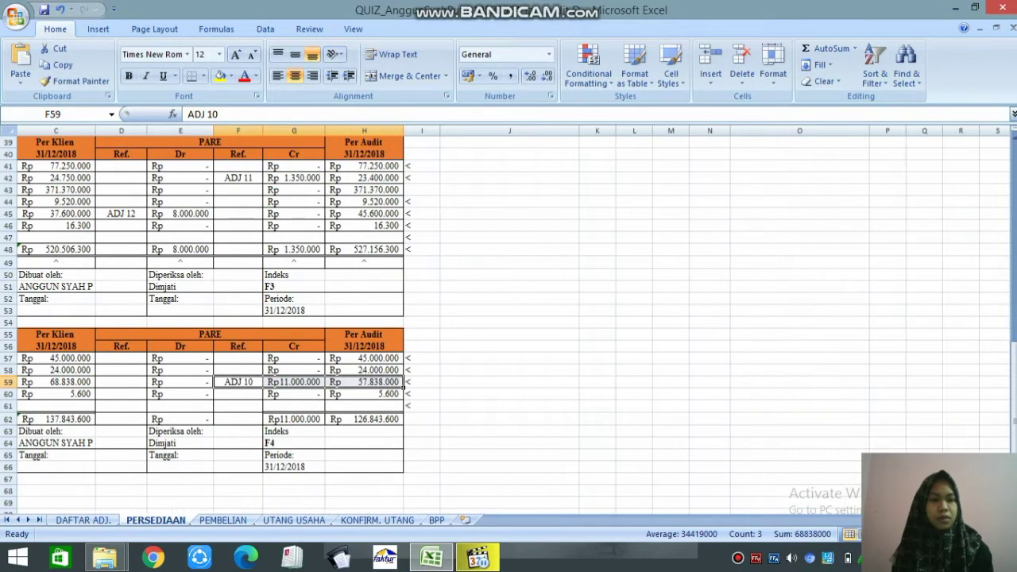
{"action": "scroll", "coordinate": [508, 317], "scroll_direction": "up", "scroll_amount": 12}
{"action": "scroll", "coordinate": [508, 318], "scroll_direction": "up", "scroll_amount": 1}
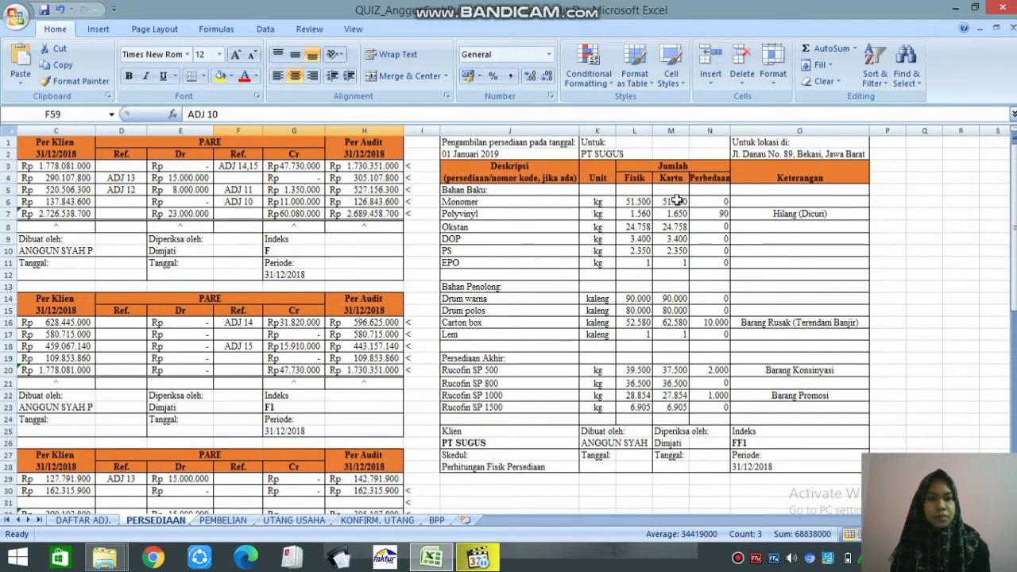
{"action": "left_click", "coordinate": [713, 178]}
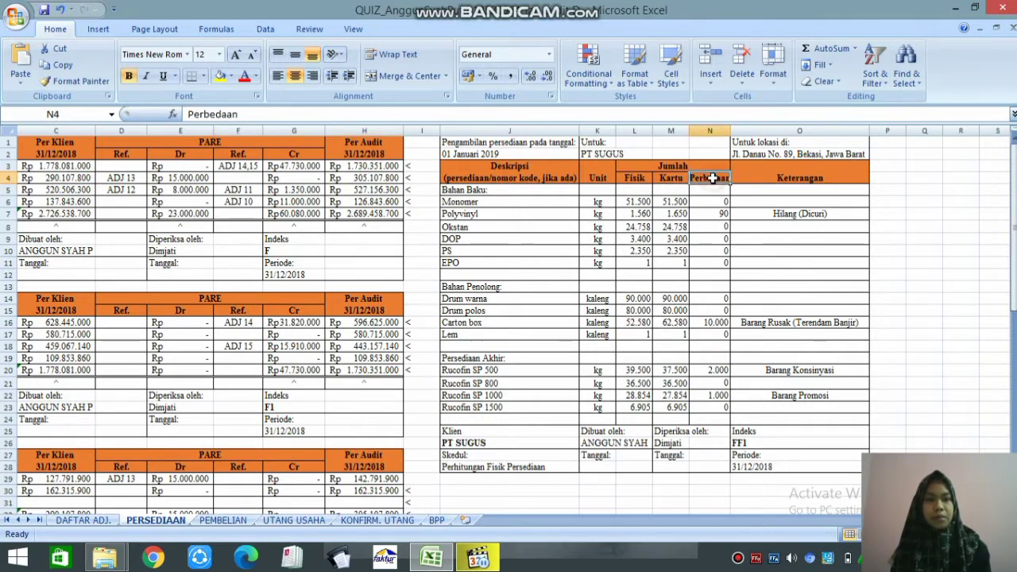
{"action": "key", "text": "shift+Down"}
{"action": "key", "text": "shift+Down"}
{"action": "key", "text": "shift+Down"}
{"action": "key", "text": "shift+Down"}
{"action": "key", "text": "shift+Down"}
{"action": "key", "text": "shift+Down"}
{"action": "key", "text": "shift+Down"}
{"action": "key", "text": "shift+Down"}
{"action": "key", "text": "shift+Down"}
{"action": "key", "text": "shift+Down"}
{"action": "key", "text": "shift+Down"}
{"action": "key", "text": "shift+Down"}
{"action": "key", "text": "shift+Down"}
{"action": "key", "text": "shift+Down"}
{"action": "key", "text": "shift+Down"}
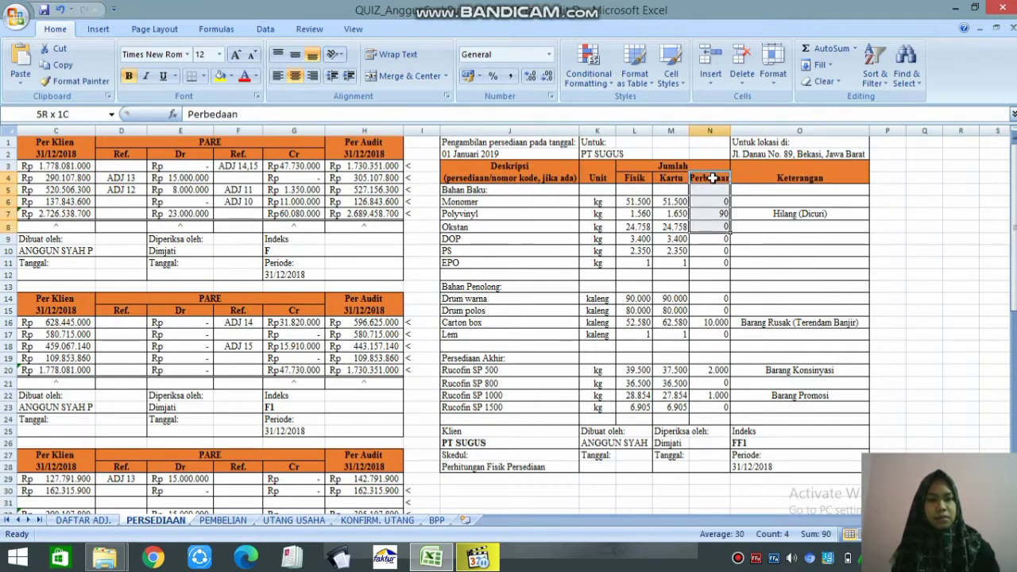
{"action": "key", "text": "shift+Down"}
{"action": "key", "text": "shift+Down"}
{"action": "key", "text": "shift+Down"}
{"action": "key", "text": "shift+Down"}
{"action": "key", "text": "shift+Down"}
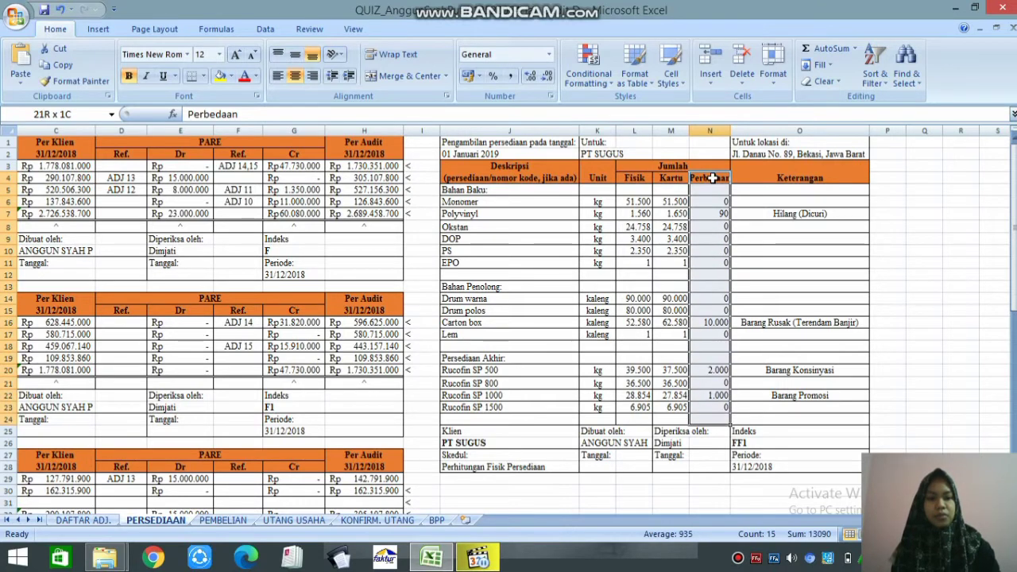
- Check the differences for Polyvinyl, Carton box, Rucofin SP 500 and SP 1000 in schedule FF1, along with the Keterangan remarks
{"action": "left_click", "coordinate": [722, 216]}
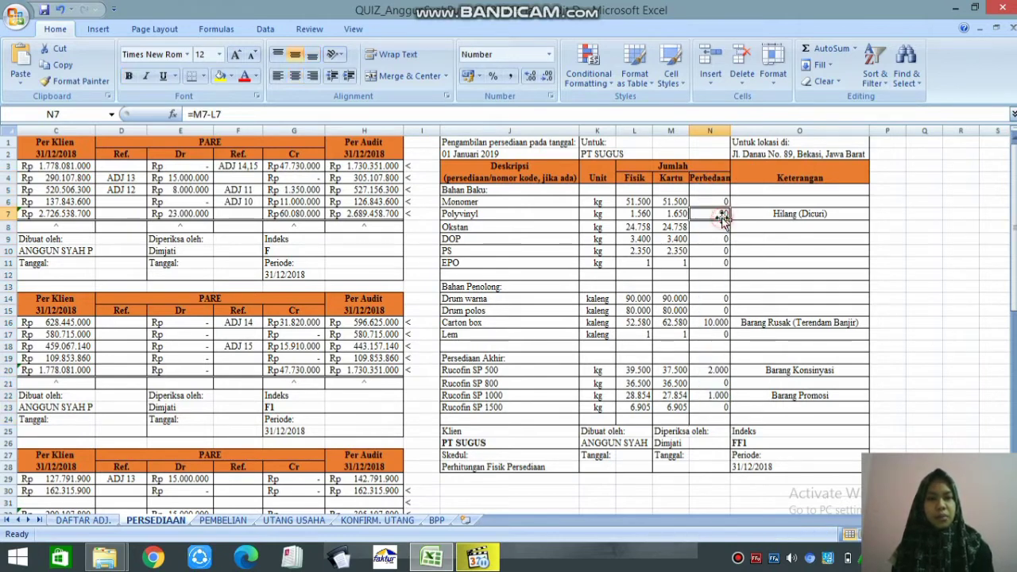
{"action": "left_click", "coordinate": [717, 324]}
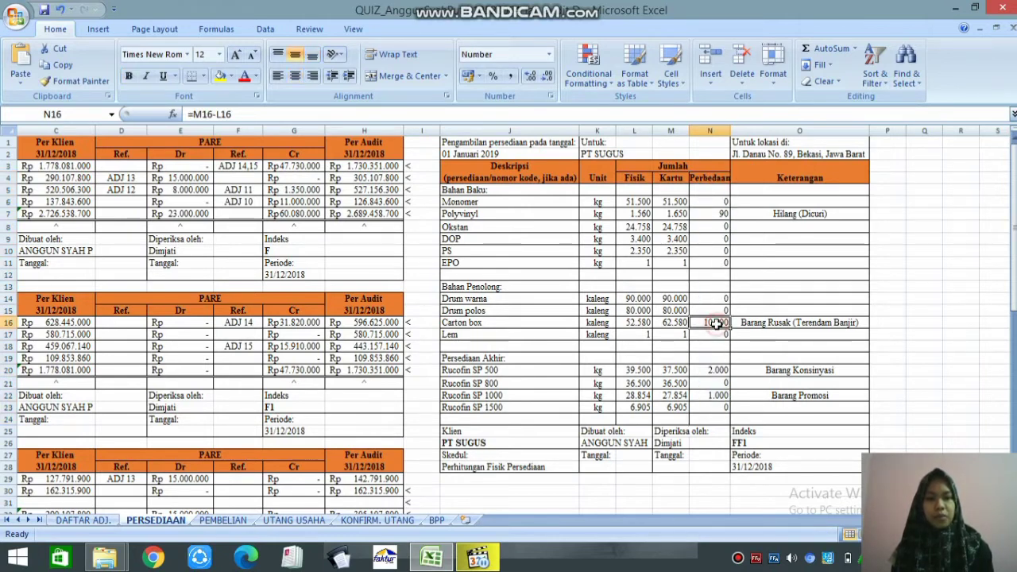
{"action": "left_click", "coordinate": [711, 372]}
{"action": "left_click", "coordinate": [716, 397]}
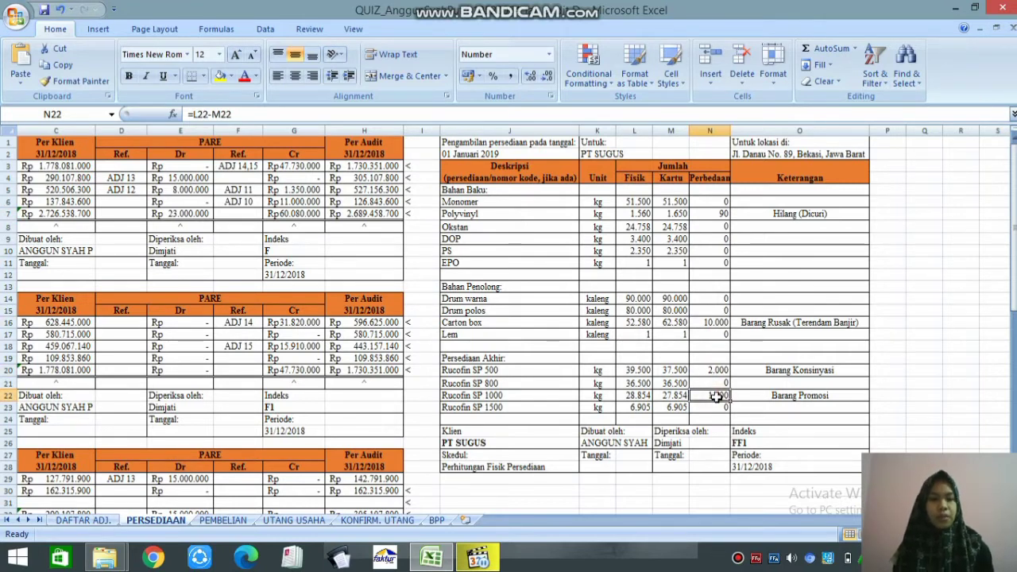
{"action": "left_click", "coordinate": [829, 213]}
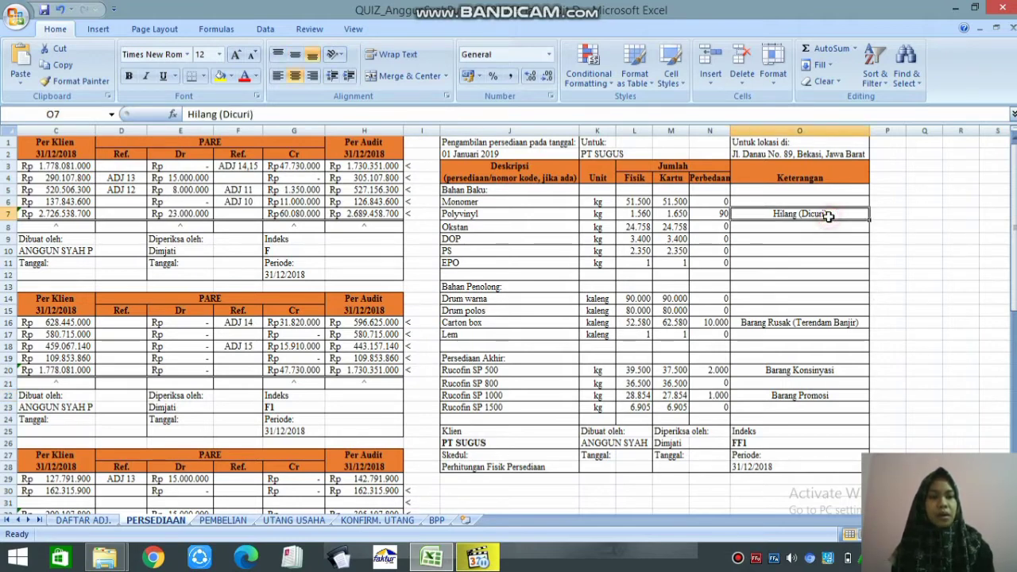
{"action": "left_click", "coordinate": [827, 335]}
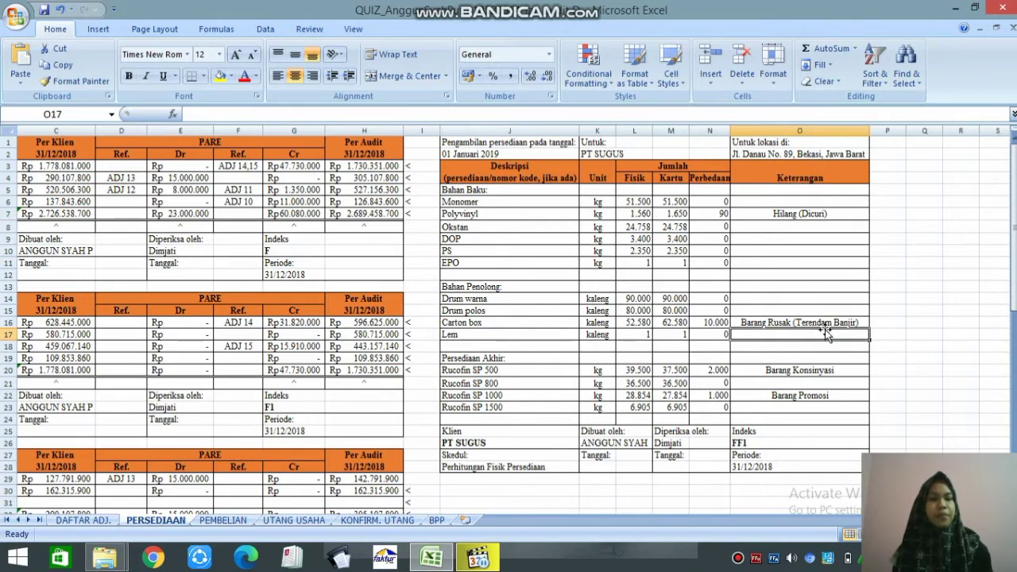
{"action": "left_click_drag", "start_coordinate": [1013, 286], "coordinate": [1013, 312]}
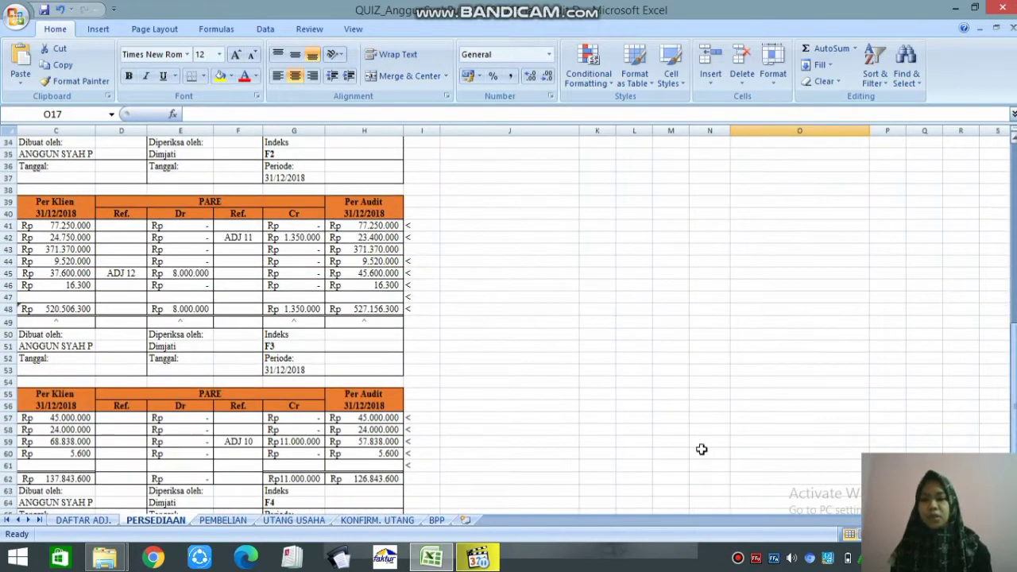
- Open the PEMBELIAN sheet and go through the supplier names from PT. DELTA to PT. INDAH in purchase transaction test TOC 3
{"action": "left_click", "coordinate": [226, 520]}
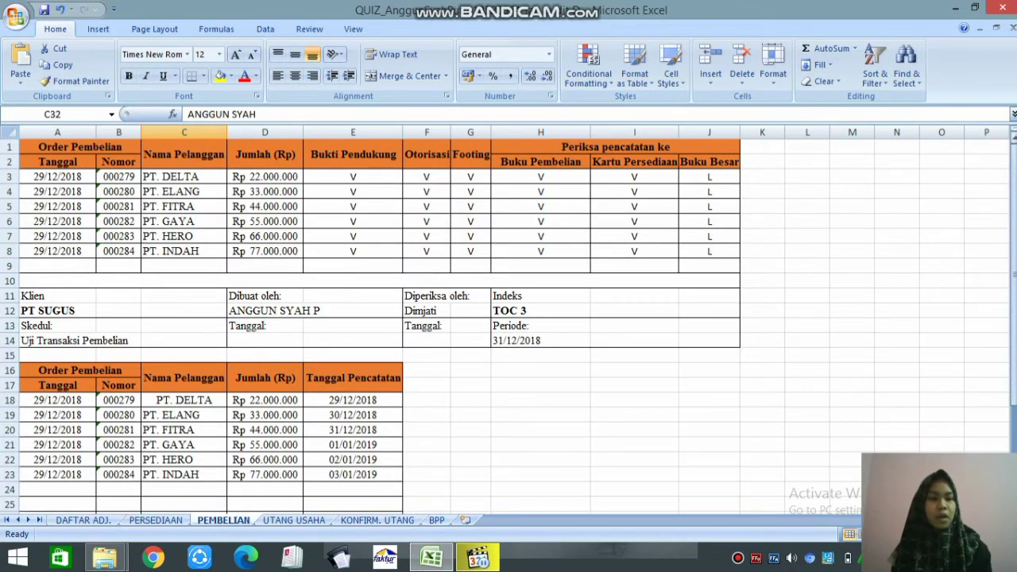
{"action": "left_click", "coordinate": [1013, 308]}
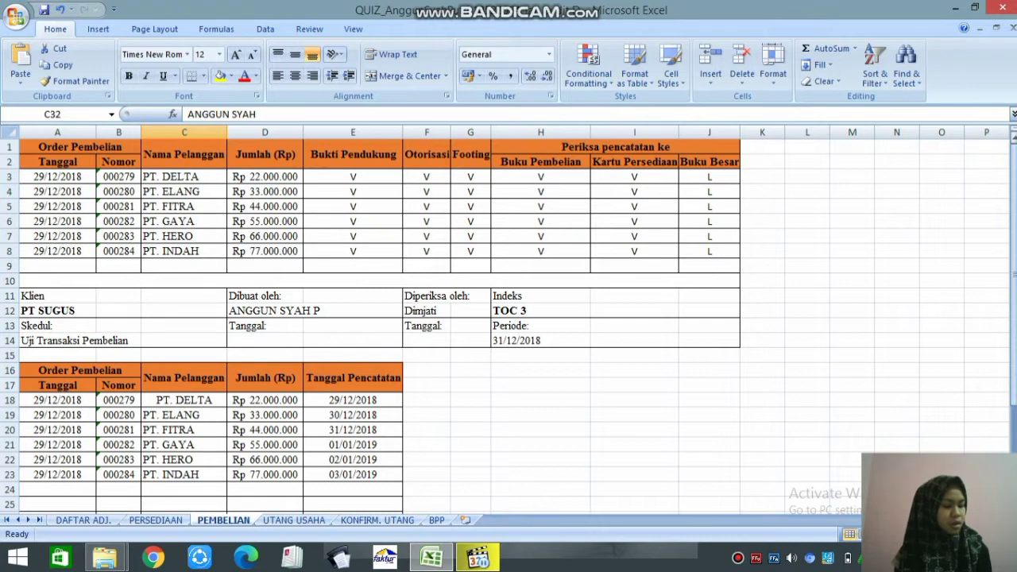
{"action": "left_click", "coordinate": [200, 176]}
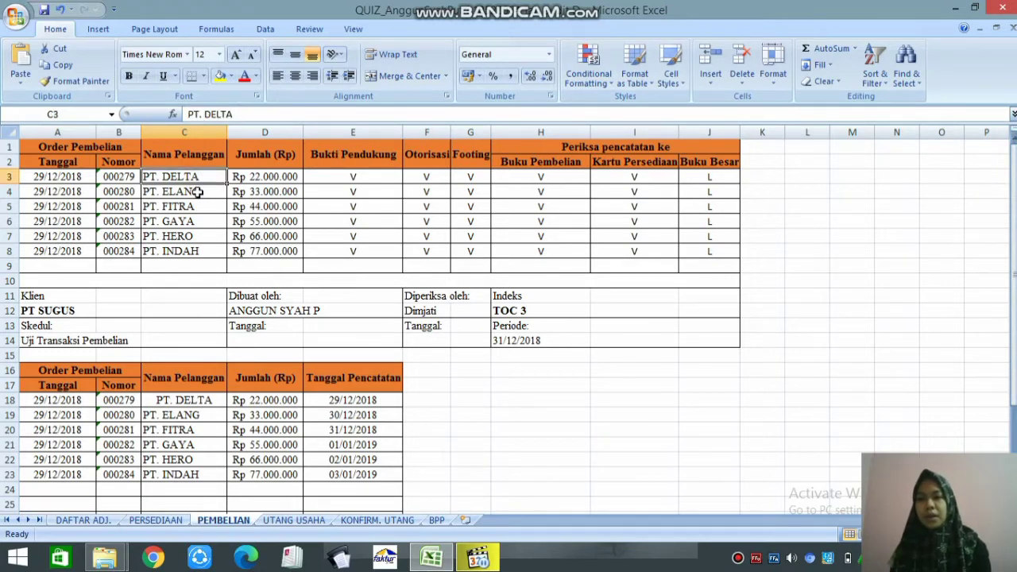
{"action": "left_click", "coordinate": [196, 192]}
{"action": "left_click", "coordinate": [196, 206]}
{"action": "left_click_drag", "start_coordinate": [195, 207], "coordinate": [194, 236]}
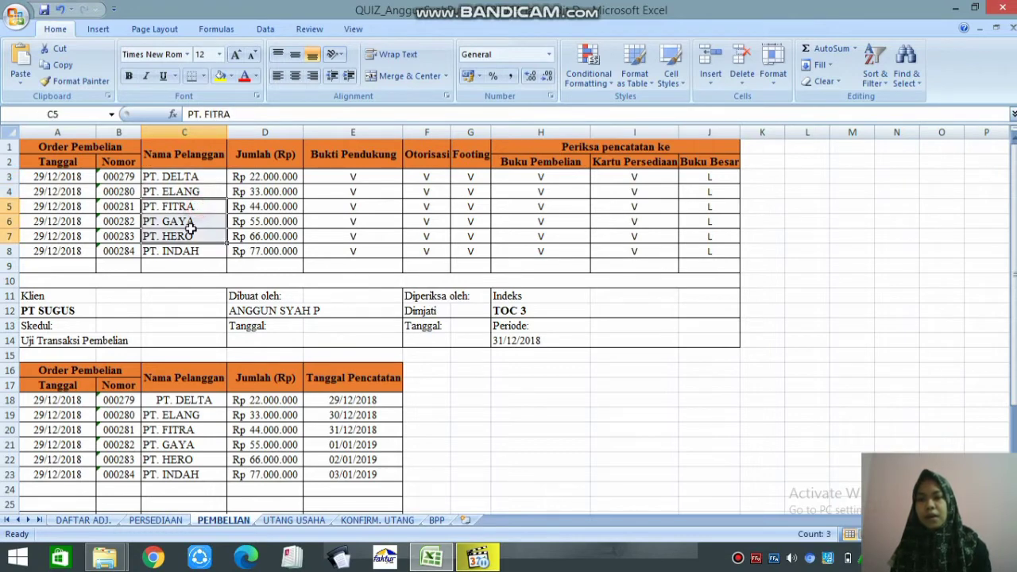
{"action": "left_click", "coordinate": [193, 236]}
{"action": "left_click", "coordinate": [193, 249]}
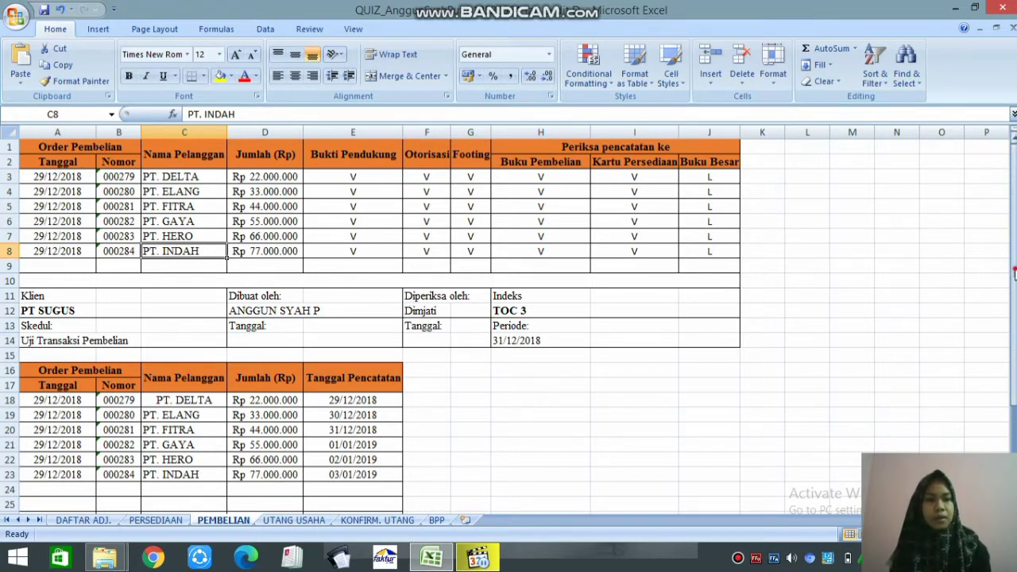
- Compare the purchase cut-off test PL2.1 and its recording dates with the orders in purchase transaction test TOC 3
{"action": "left_click_drag", "start_coordinate": [1014, 273], "coordinate": [1014, 368]}
{"action": "left_click", "coordinate": [1013, 360]}
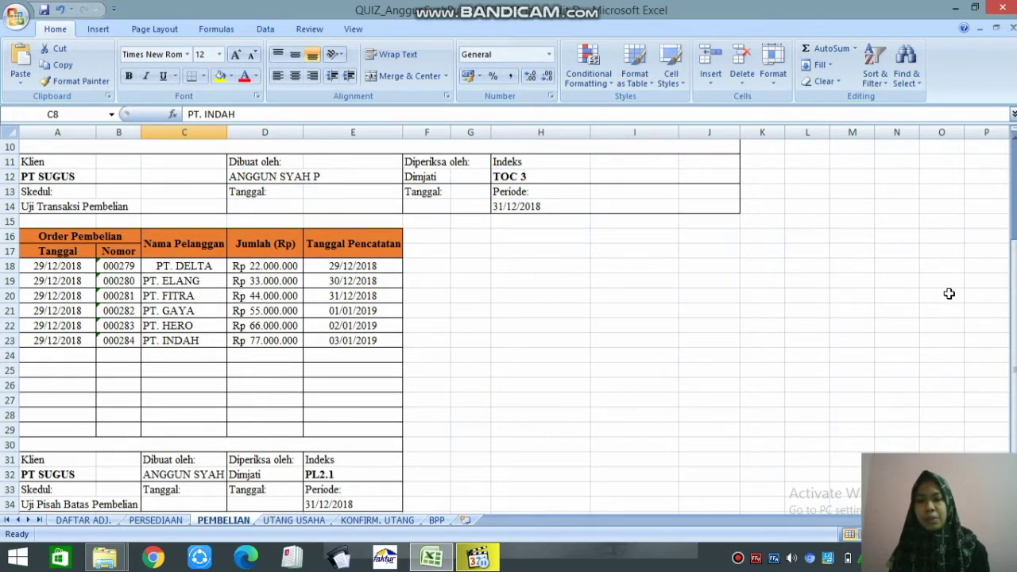
{"action": "left_click_drag", "start_coordinate": [1014, 360], "coordinate": [1014, 272]}
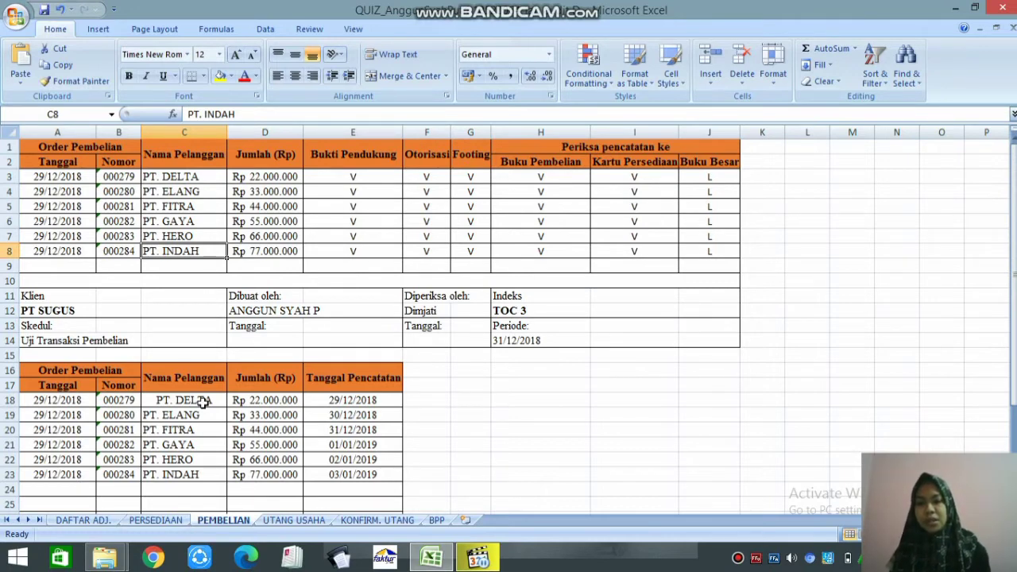
{"action": "left_click_drag", "start_coordinate": [1014, 286], "coordinate": [1014, 314]}
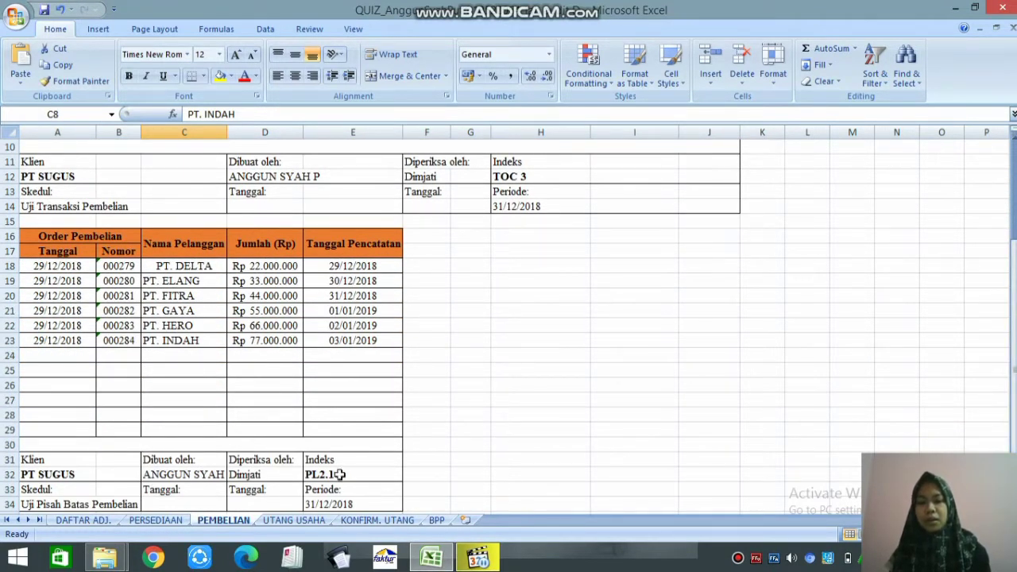
- In the UTANG USAHA sheet, highlight the Per Klien payable balances (C3:C11), and select their total in C12
{"action": "left_click", "coordinate": [299, 524]}
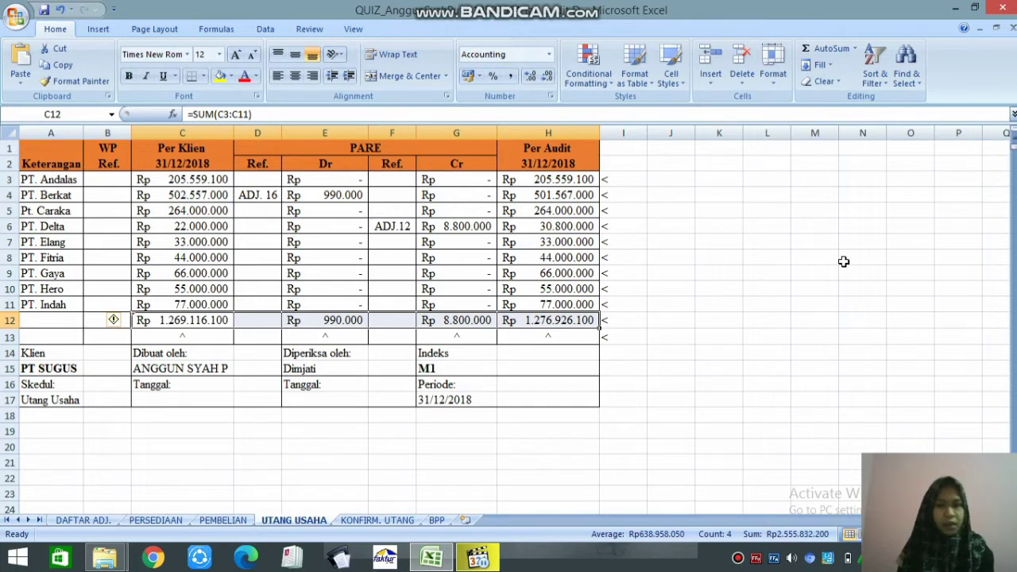
{"action": "left_click", "coordinate": [205, 181]}
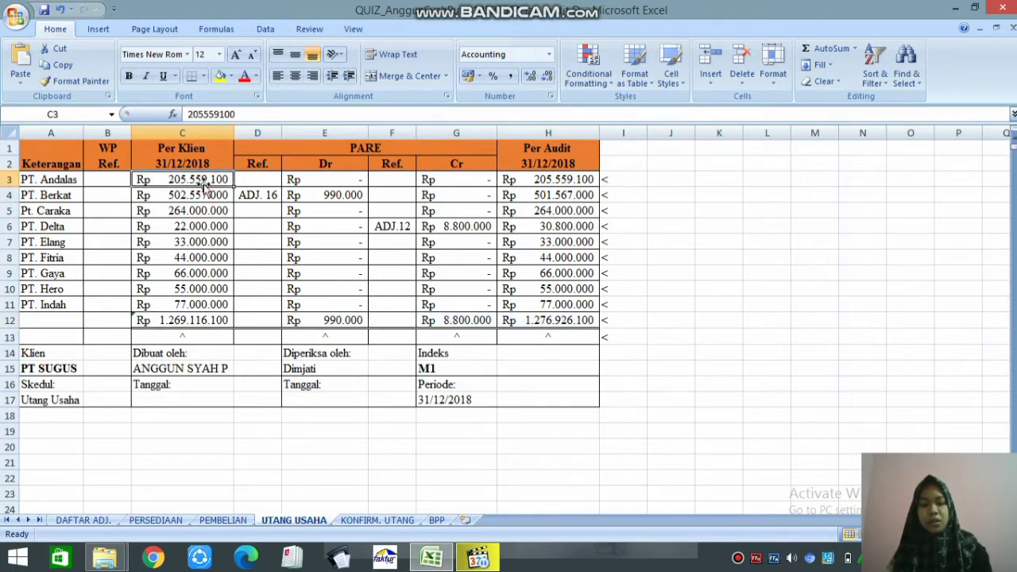
{"action": "key", "text": "shift+Down"}
{"action": "key", "text": "shift+Down"}
{"action": "key", "text": "shift+Down"}
{"action": "key", "text": "shift+Down"}
{"action": "key", "text": "shift+Down"}
{"action": "key", "text": "shift+Down"}
{"action": "key", "text": "shift+Down"}
{"action": "key", "text": "shift+Down"}
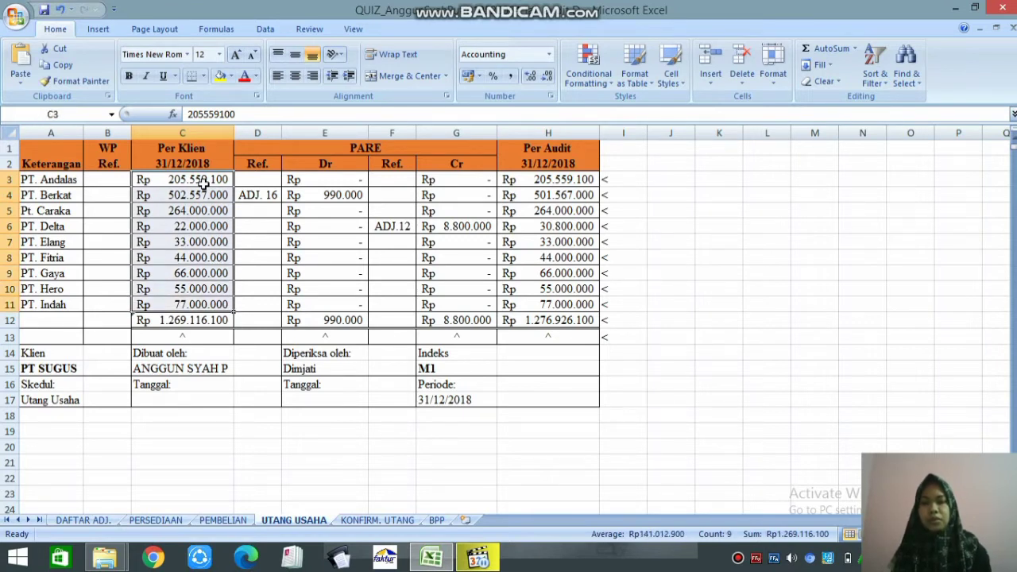
{"action": "left_click", "coordinate": [193, 319]}
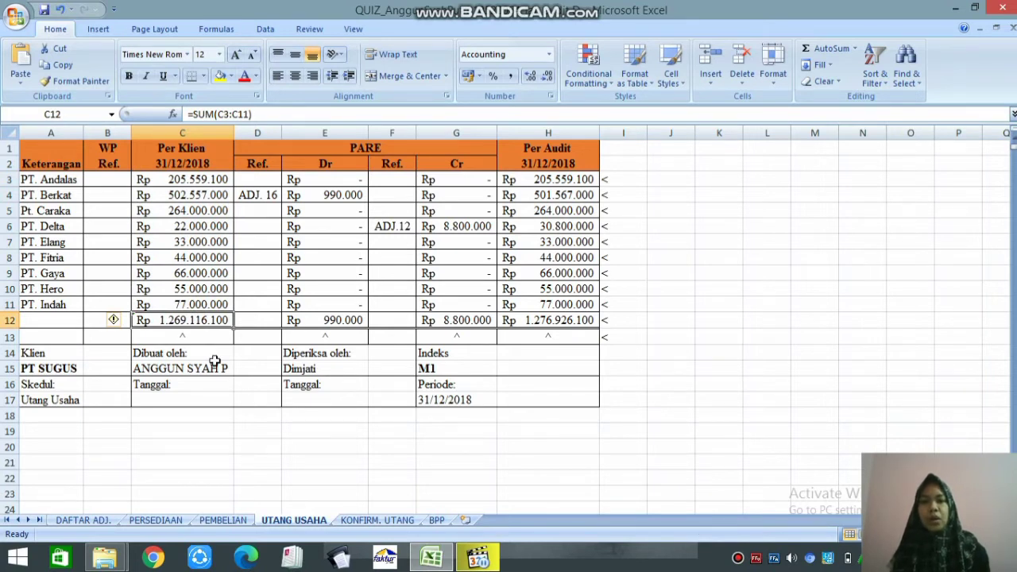
- Check the PARE adjustments against the DAFTAR ADJ. sheet, and select PT. Berkat's ADJ. 16 debit amount in UTANG USAHA (E4)
{"action": "left_click", "coordinate": [401, 148]}
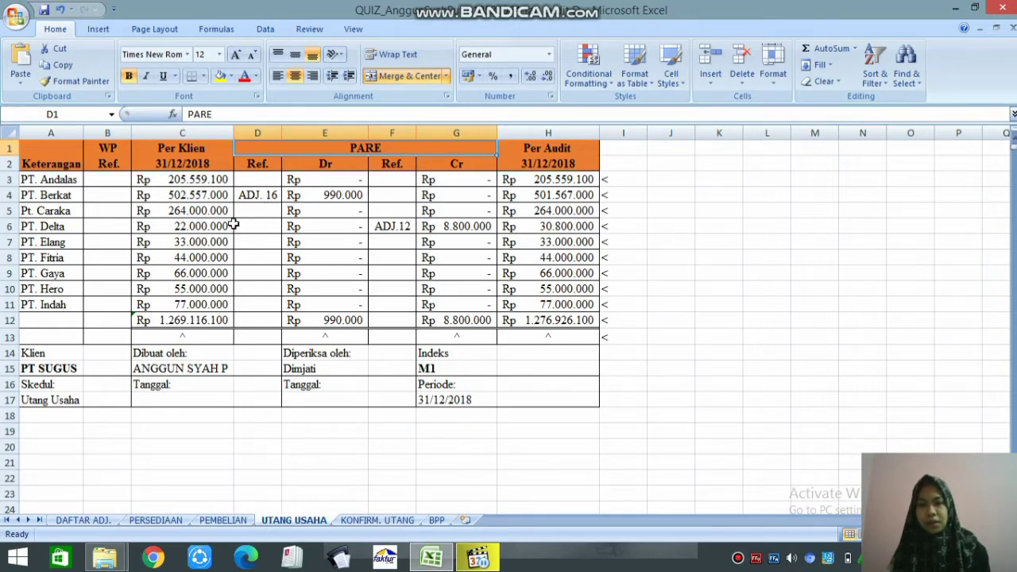
{"action": "left_click", "coordinate": [89, 521]}
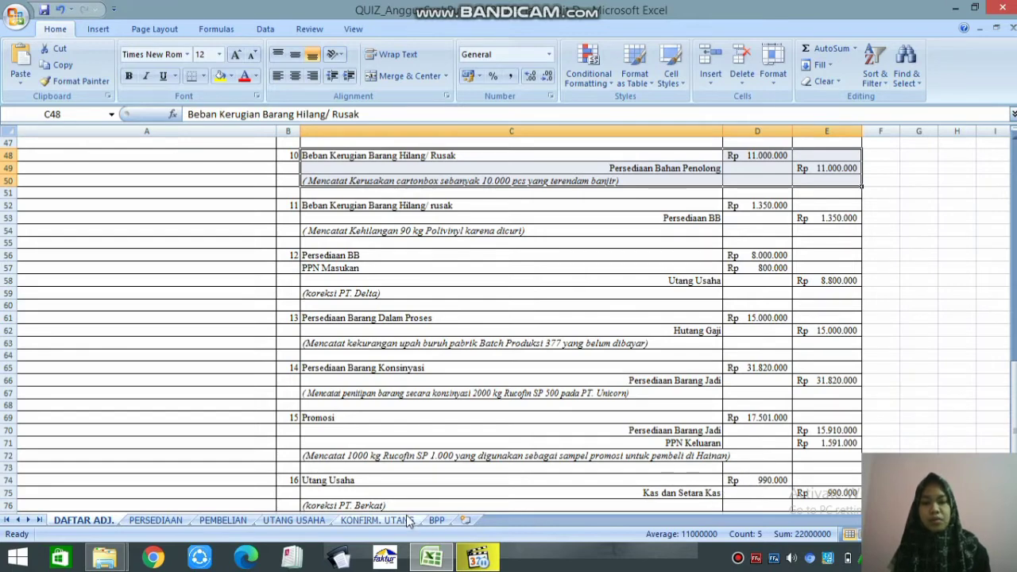
{"action": "left_click", "coordinate": [294, 520]}
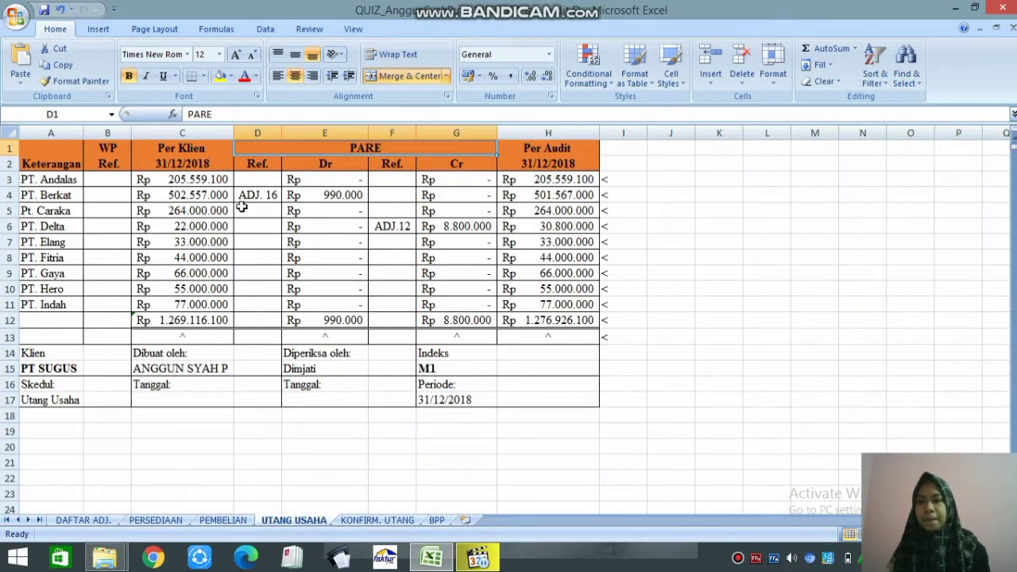
{"action": "left_click", "coordinate": [337, 202]}
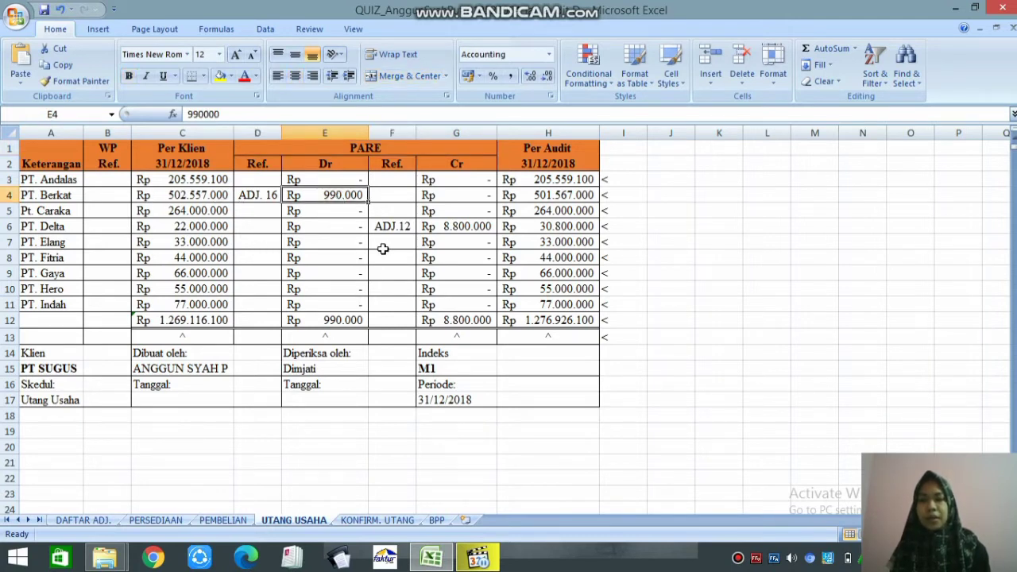
- Highlight adjusting entry 12 for PT. Delta in DAFTAR ADJ. (C56:E59), and match it to PT. Delta's credit amount in UTANG USAHA (G6)
{"action": "left_click", "coordinate": [104, 520]}
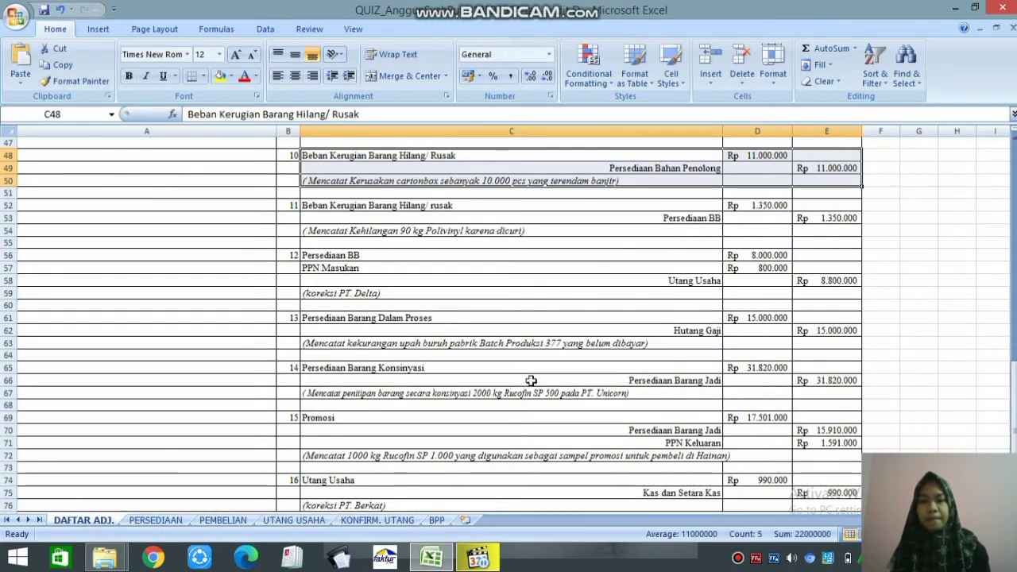
{"action": "left_click", "coordinate": [619, 257]}
{"action": "key", "text": "shift+Right"}
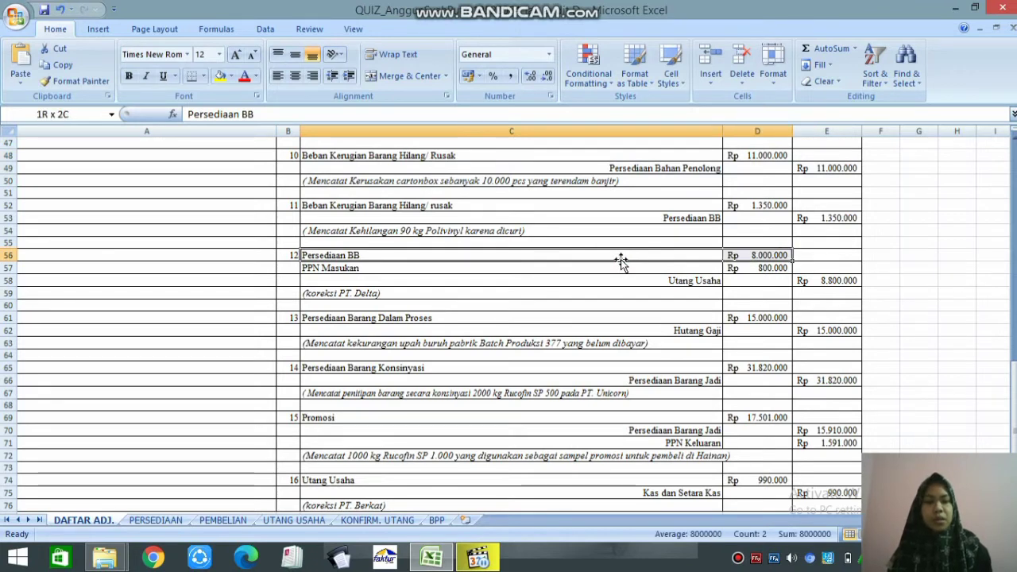
{"action": "key", "text": "shift+Right"}
{"action": "key", "text": "shift+Down"}
{"action": "key", "text": "shift+Down"}
{"action": "key", "text": "shift+Down"}
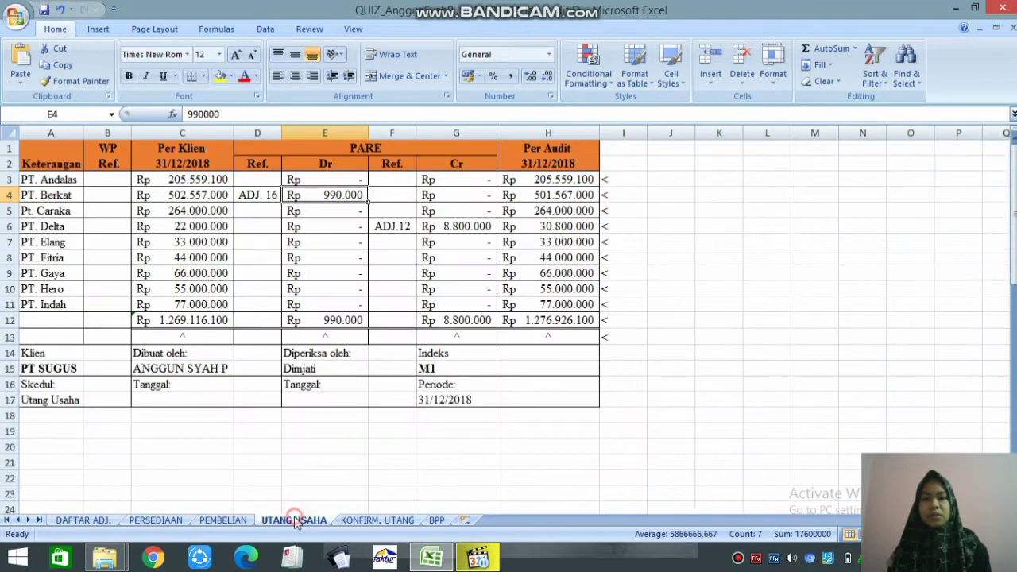
{"action": "left_click", "coordinate": [293, 521]}
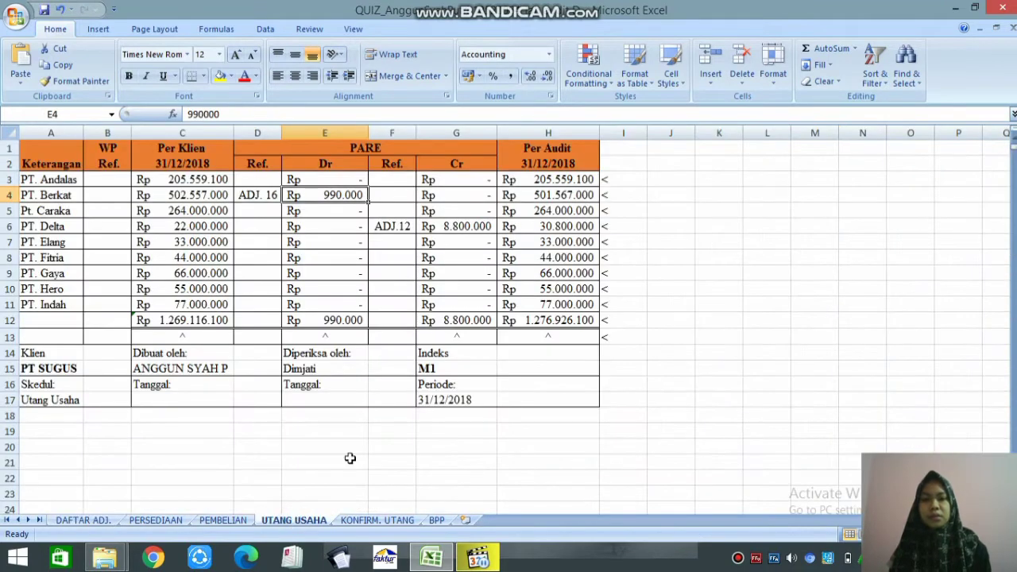
{"action": "left_click", "coordinate": [457, 229]}
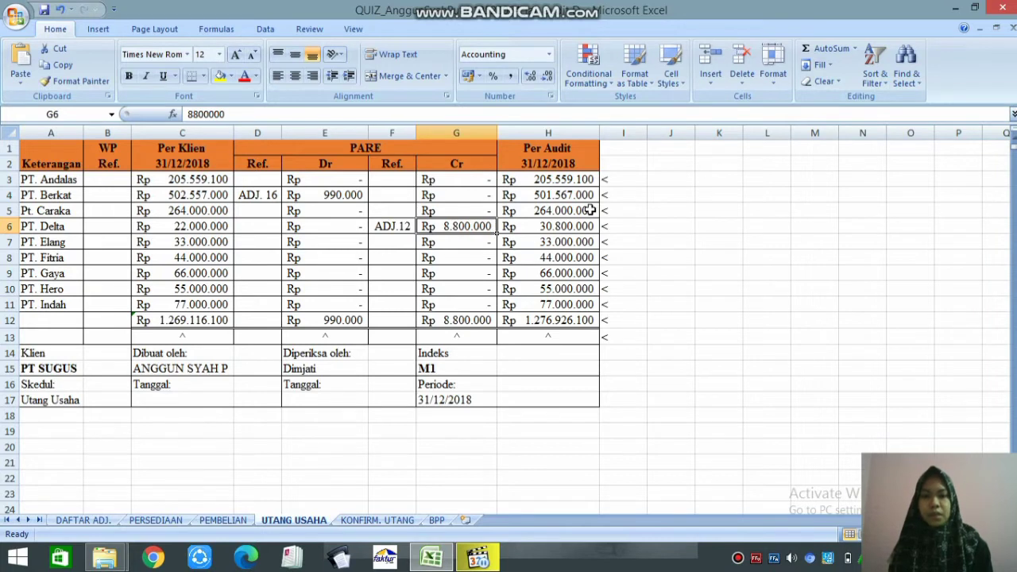
- Highlight the Per Audit payable balances from PT. Andalas to PT. Indah (H3:H11), and select their total in H12
{"action": "left_click", "coordinate": [582, 183]}
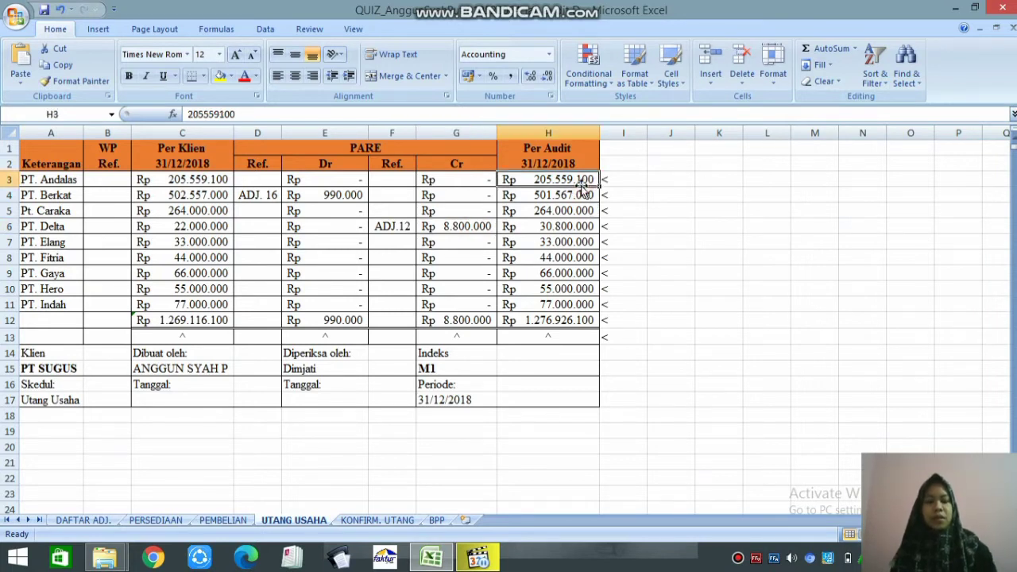
{"action": "key", "text": "shift+Down"}
{"action": "key", "text": "shift+Down"}
{"action": "key", "text": "shift+Down"}
{"action": "key", "text": "shift+Down"}
{"action": "key", "text": "shift+Down"}
{"action": "key", "text": "shift+Down"}
{"action": "key", "text": "shift+Down"}
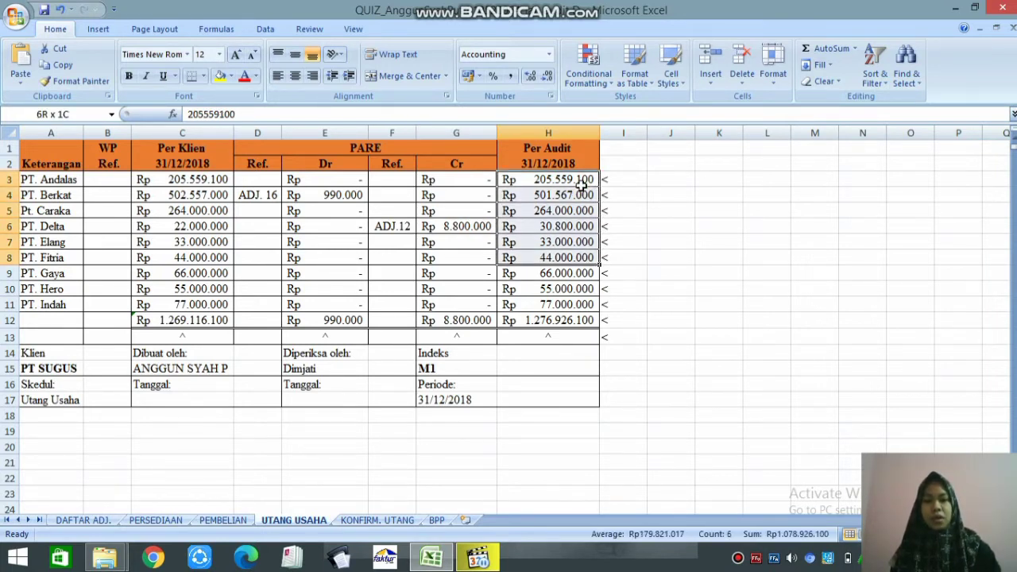
{"action": "key", "text": "shift+Down"}
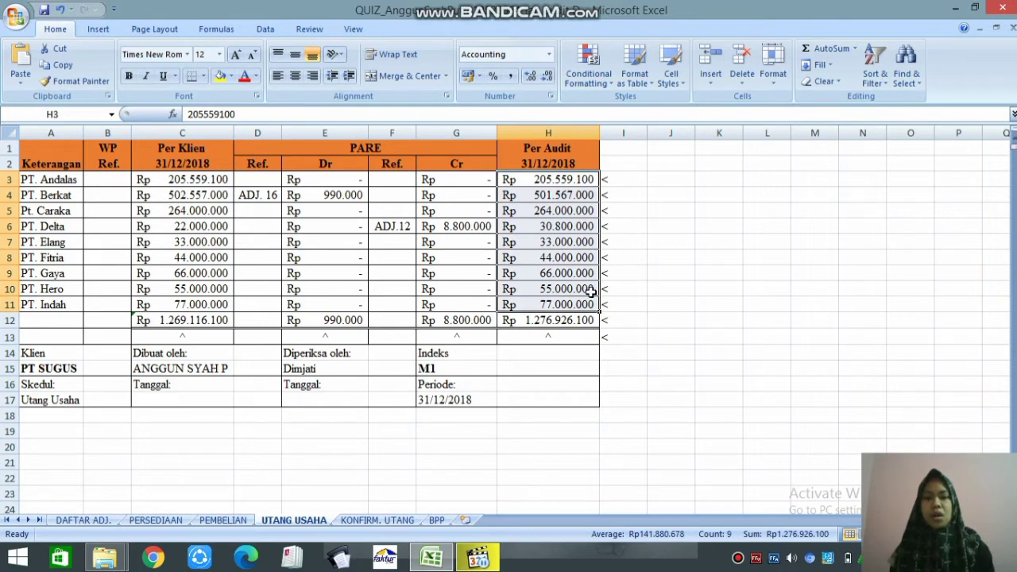
{"action": "left_click", "coordinate": [569, 322]}
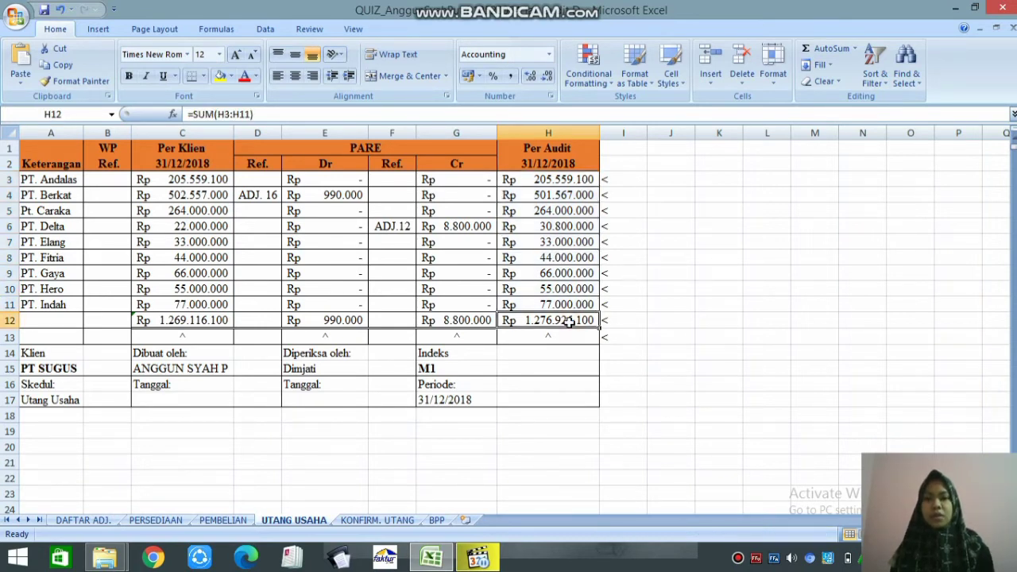
- Highlight the audit tick marks beside the Per Audit column of the payables schedule (I3:I13)
{"action": "left_click", "coordinate": [609, 180]}
{"action": "key", "text": "shift+Down"}
{"action": "key", "text": "shift+Down"}
{"action": "key", "text": "shift+Down"}
{"action": "key", "text": "shift+Down"}
{"action": "key", "text": "shift+Down"}
{"action": "key", "text": "shift+Down"}
{"action": "key", "text": "shift+Down"}
{"action": "key", "text": "shift+Down"}
{"action": "key", "text": "shift+Down"}
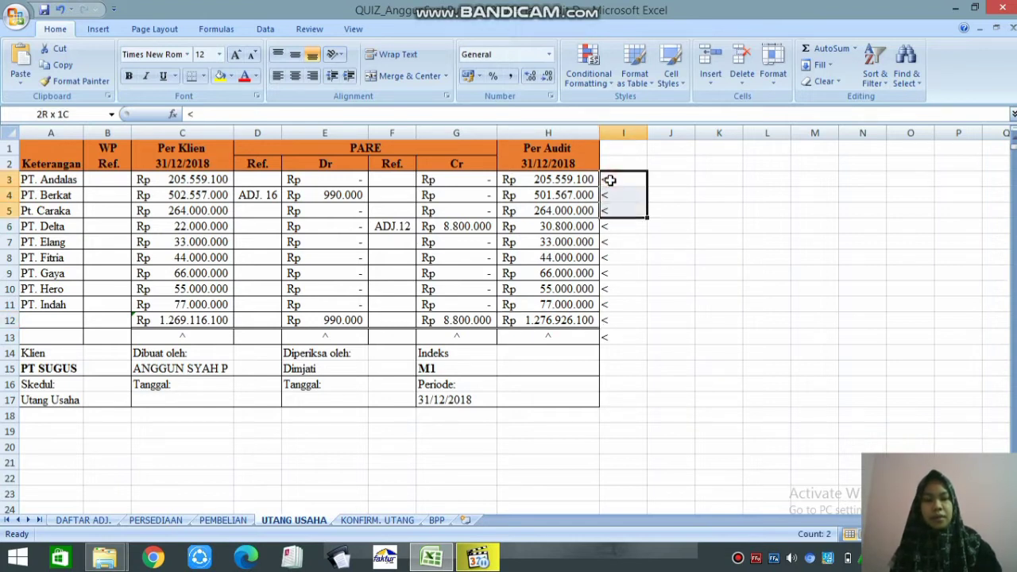
{"action": "key", "text": "shift+Down"}
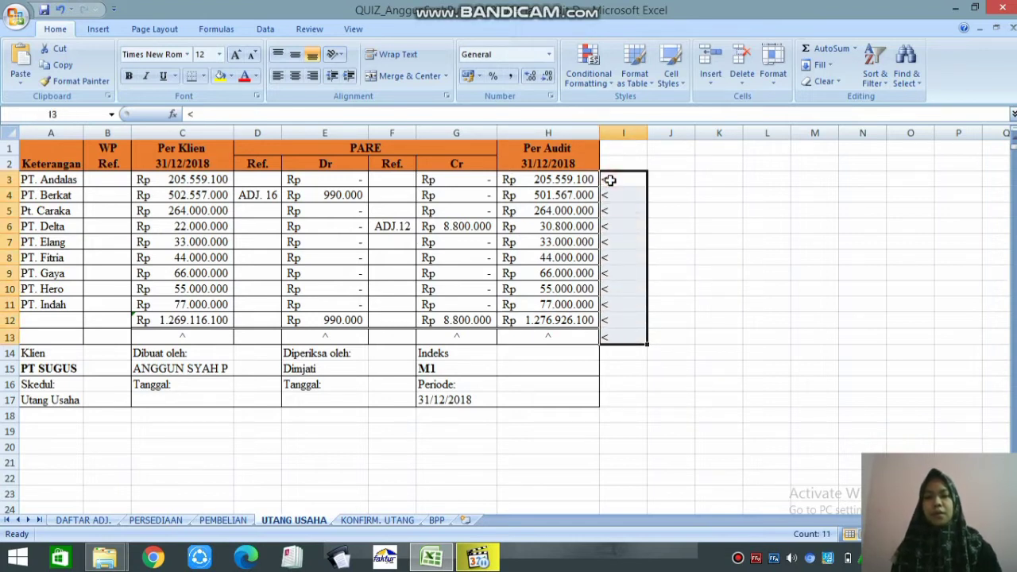
- Open the KONFIRM. UTANG sheet and highlight the Jumlah per Klien balances from PT. Andalas to PT. Indah (D4:D12)
{"action": "left_click", "coordinate": [385, 520]}
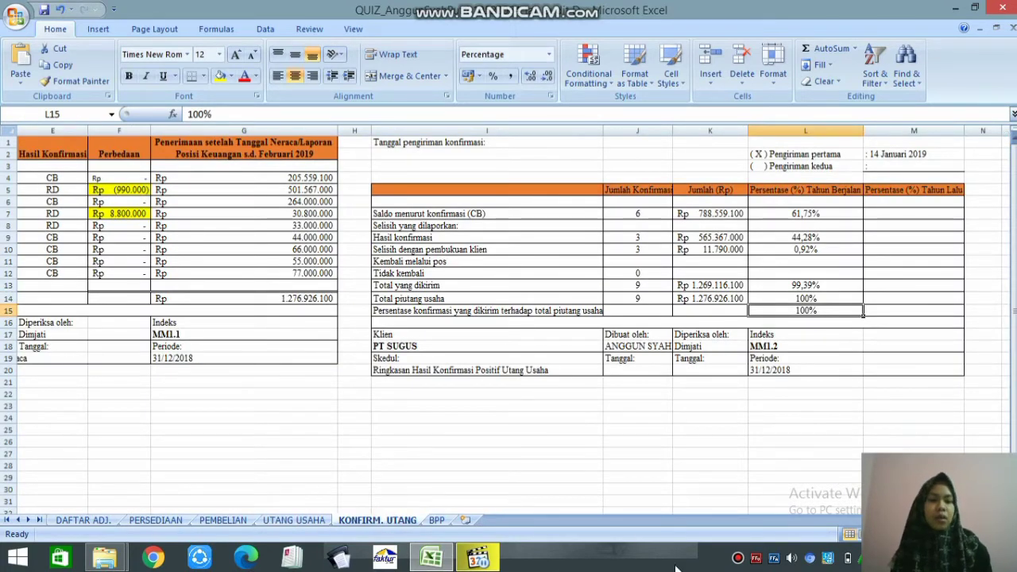
{"action": "scroll", "coordinate": [508, 317], "scroll_direction": "left", "scroll_amount": 4}
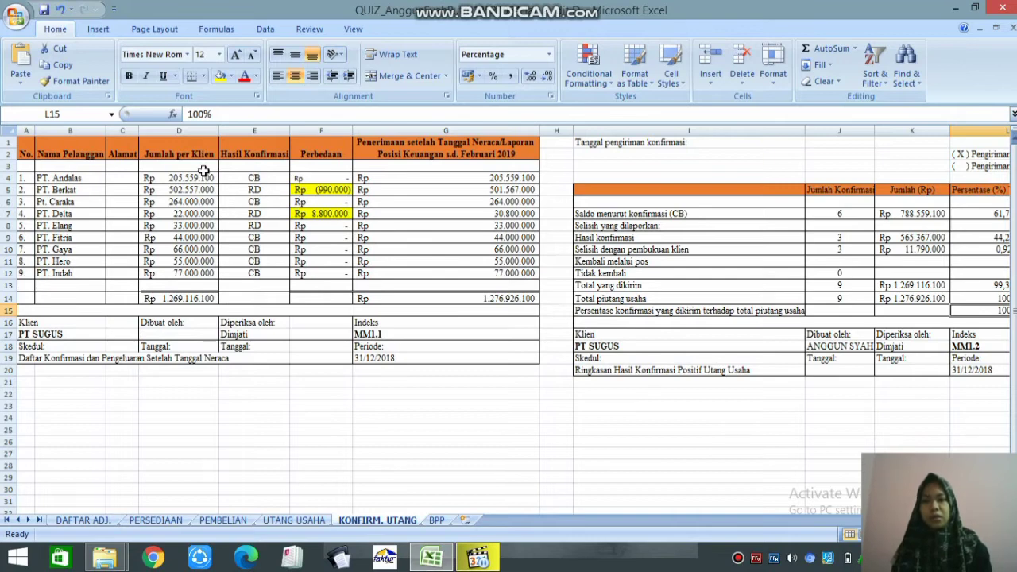
{"action": "left_click", "coordinate": [201, 179]}
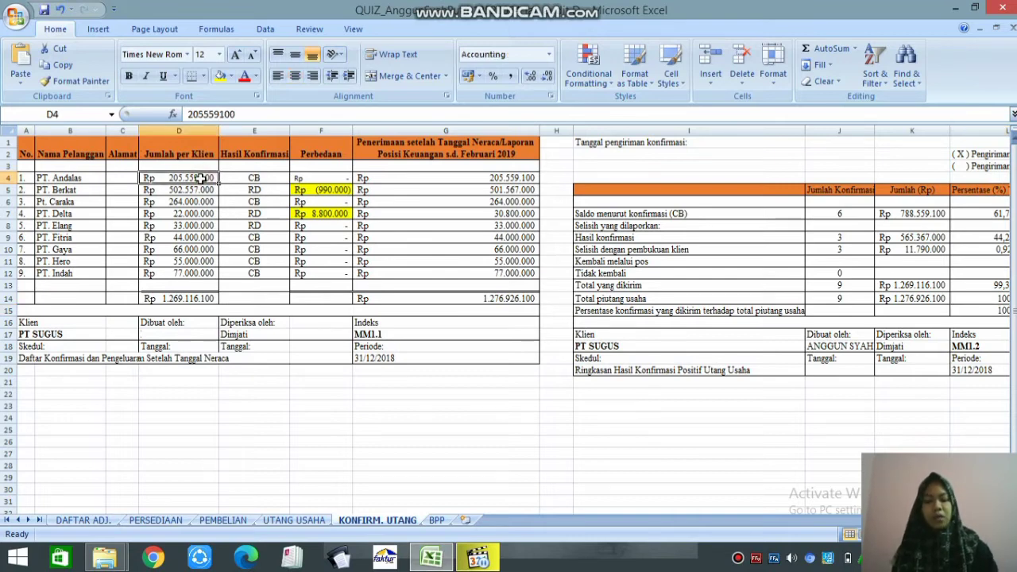
{"action": "key", "text": "shift+Down"}
{"action": "key", "text": "shift+Down"}
{"action": "key", "text": "shift+Down"}
{"action": "key", "text": "shift+Down"}
{"action": "key", "text": "shift+Down"}
{"action": "key", "text": "shift+Down"}
{"action": "key", "text": "shift+Down"}
{"action": "key", "text": "shift+Down"}
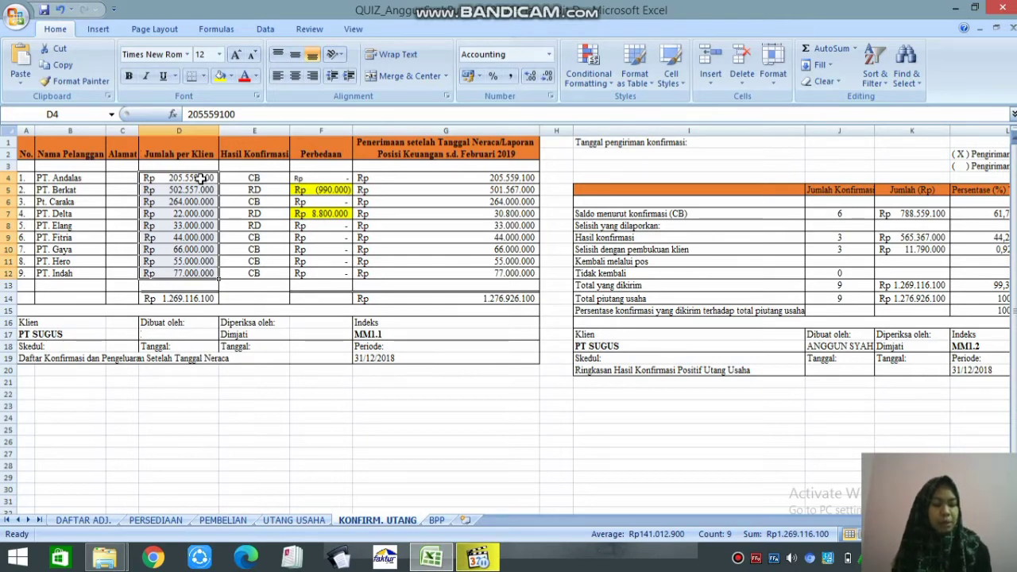
- Highlight PT. Berkat's confirmation row (B5:G5), and inspect its Perbedaan amount in F5 and its post-balance-sheet amount in G5
{"action": "left_click", "coordinate": [341, 189]}
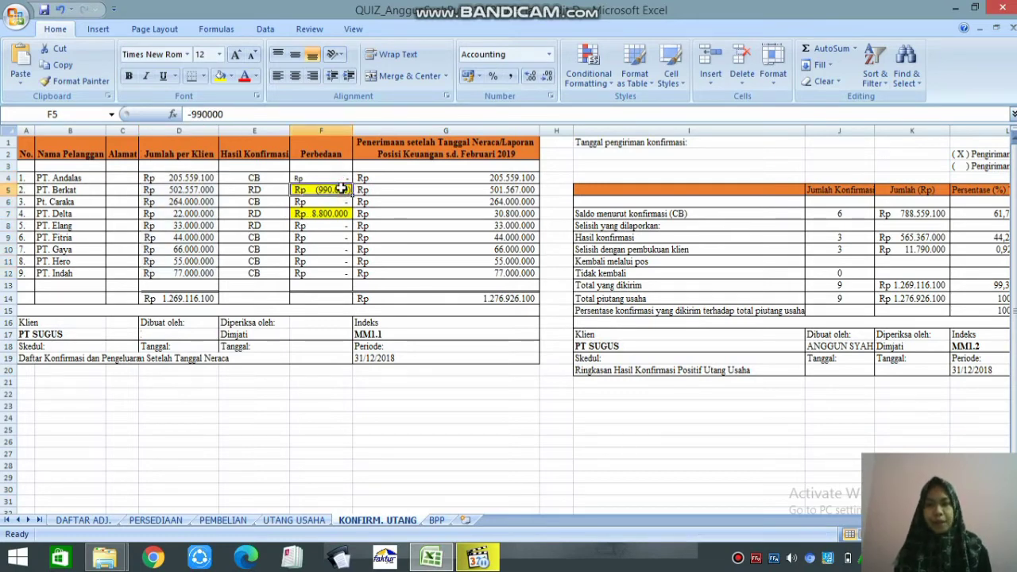
{"action": "left_click", "coordinate": [83, 202]}
{"action": "left_click", "coordinate": [85, 189]}
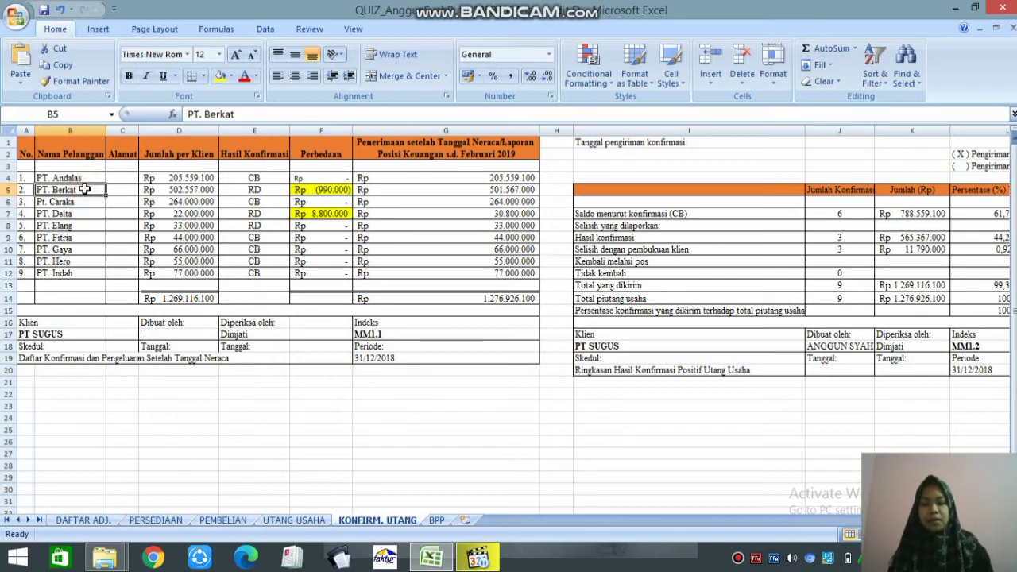
{"action": "key", "text": "shift+Right"}
{"action": "key", "text": "shift+Right"}
{"action": "key", "text": "shift+Right"}
{"action": "key", "text": "shift+Right"}
{"action": "key", "text": "shift+Right"}
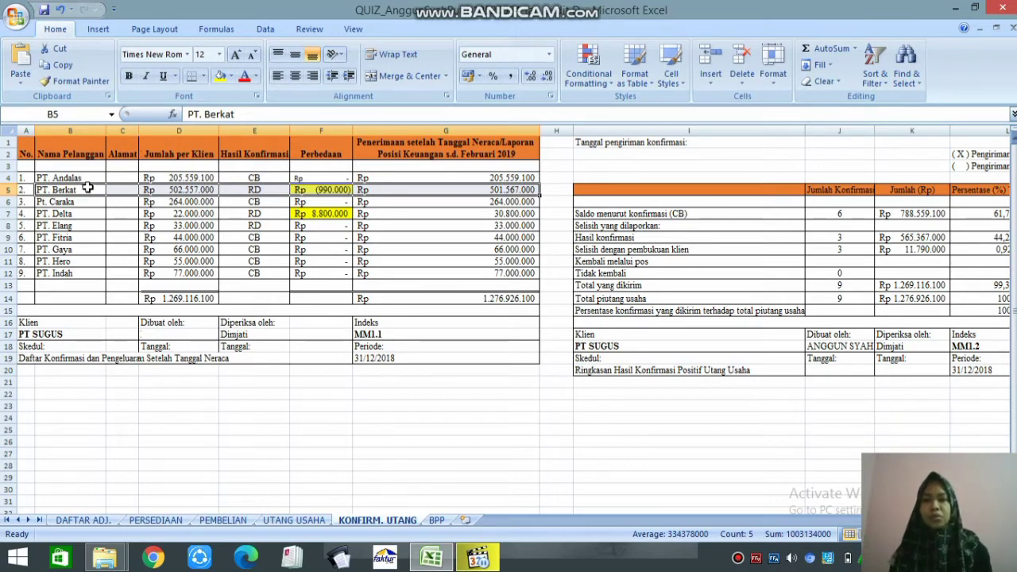
{"action": "left_click", "coordinate": [319, 190]}
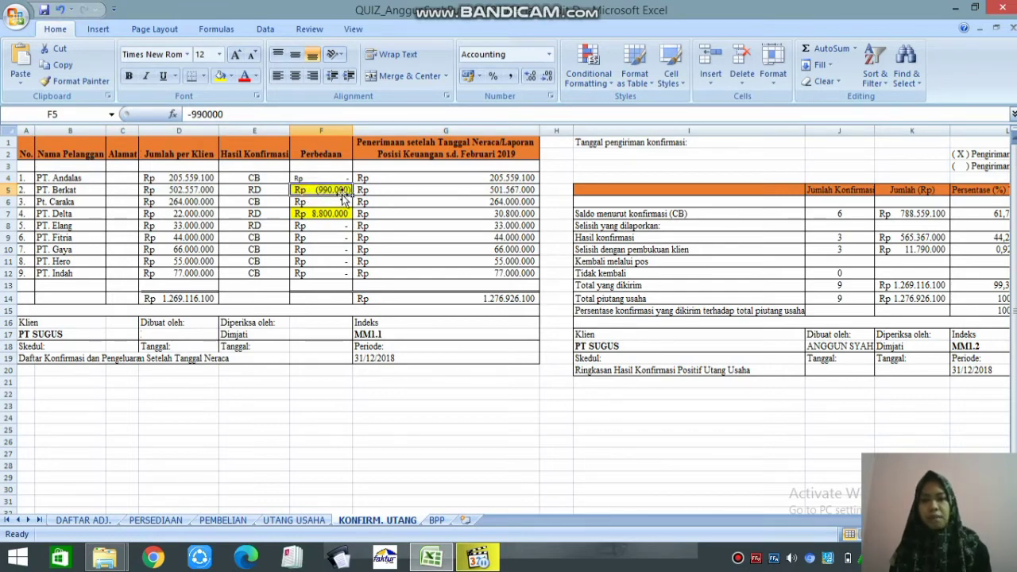
{"action": "left_click", "coordinate": [426, 193]}
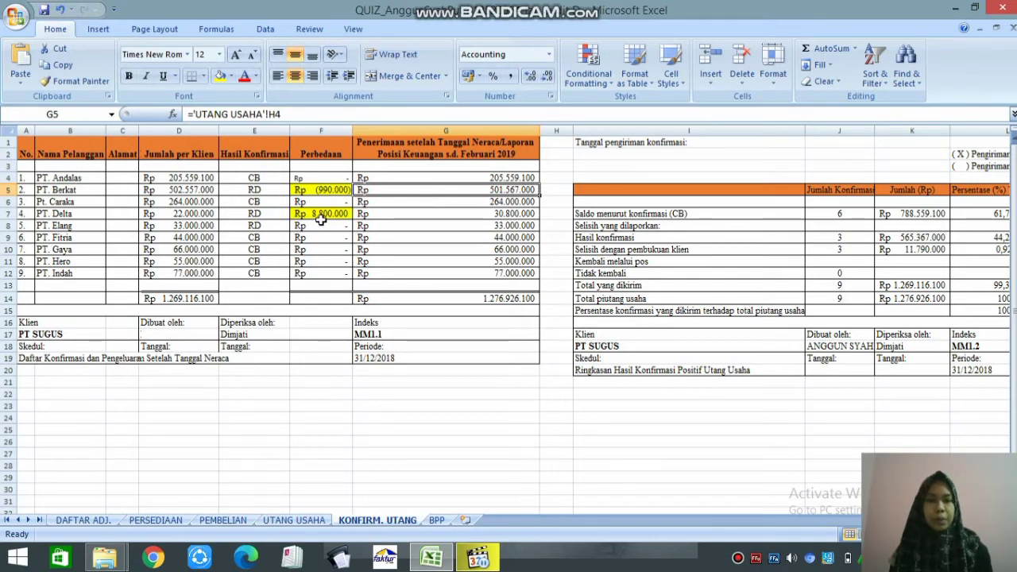
- Highlight PT. Delta's confirmation row (B7:G7), and inspect its Perbedaan amount in F7 and its post-balance-sheet amount in G7
{"action": "left_click", "coordinate": [91, 220]}
{"action": "left_click", "coordinate": [92, 216]}
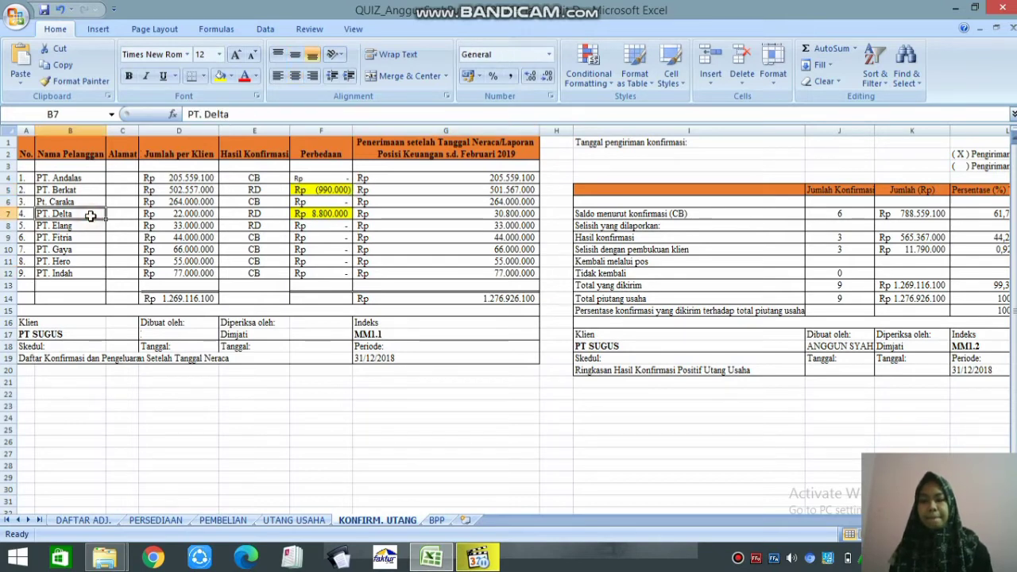
{"action": "key", "text": "shift+Right"}
{"action": "key", "text": "shift+Right"}
{"action": "key", "text": "shift+Right"}
{"action": "key", "text": "shift+Right"}
{"action": "key", "text": "shift+Right"}
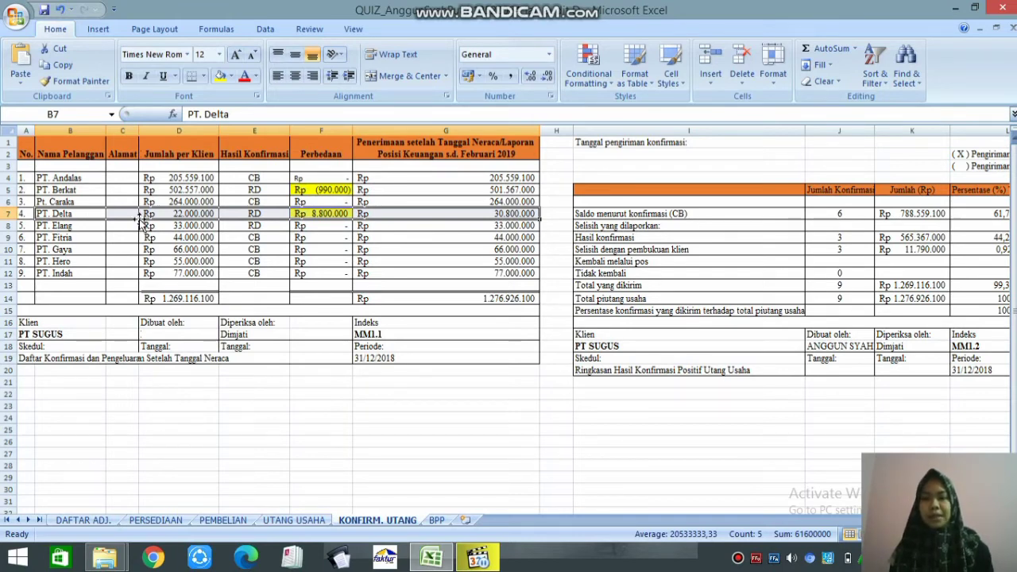
{"action": "left_click", "coordinate": [315, 215]}
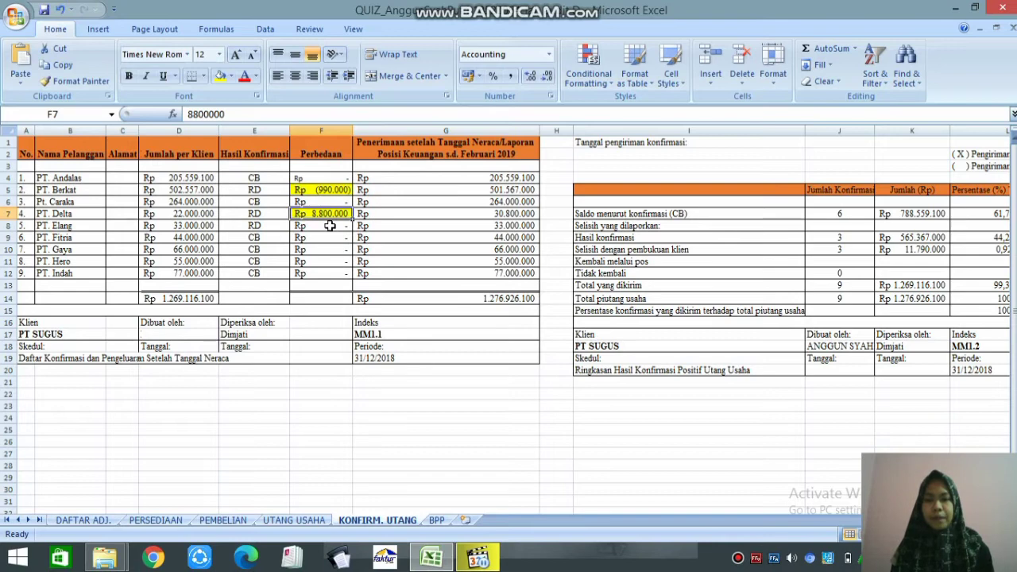
{"action": "left_click", "coordinate": [435, 215]}
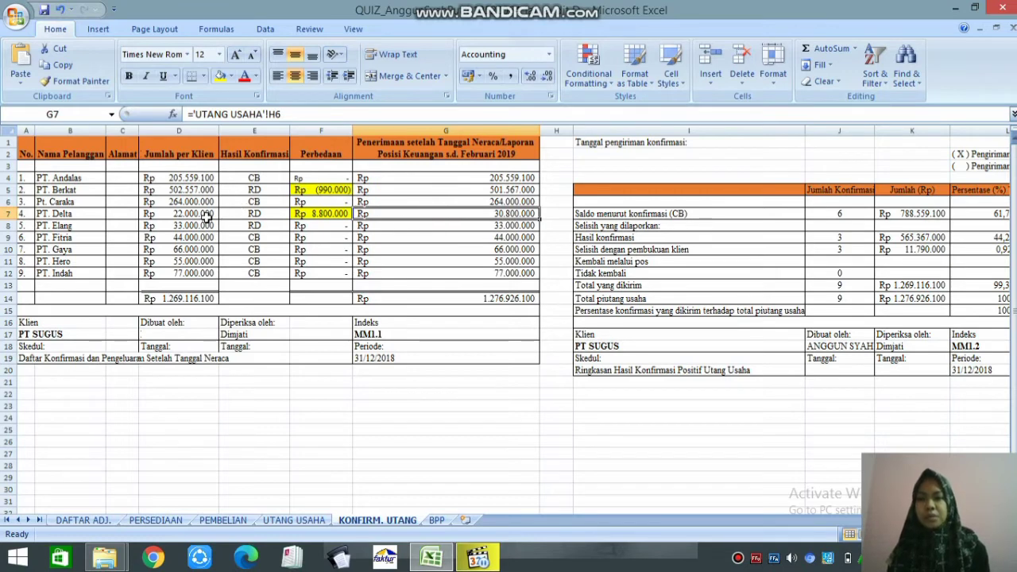
- Highlight the totals row of the confirmation list from Jumlah per Klien to the post-balance-sheet column (D14:G14)
{"action": "left_click", "coordinate": [206, 298]}
{"action": "key", "text": "shift+Right"}
{"action": "key", "text": "shift+Right"}
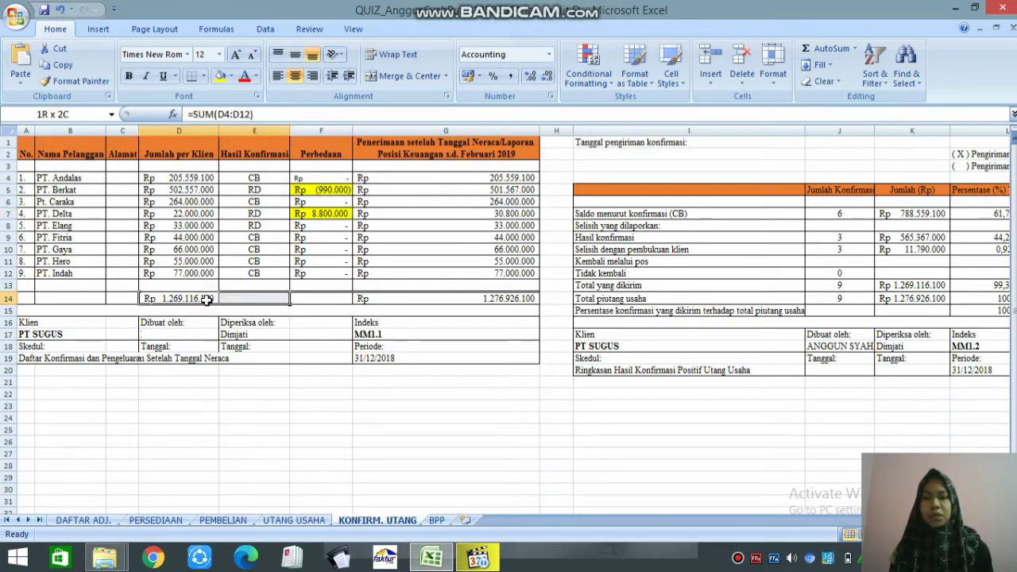
{"action": "key", "text": "shift+Right"}
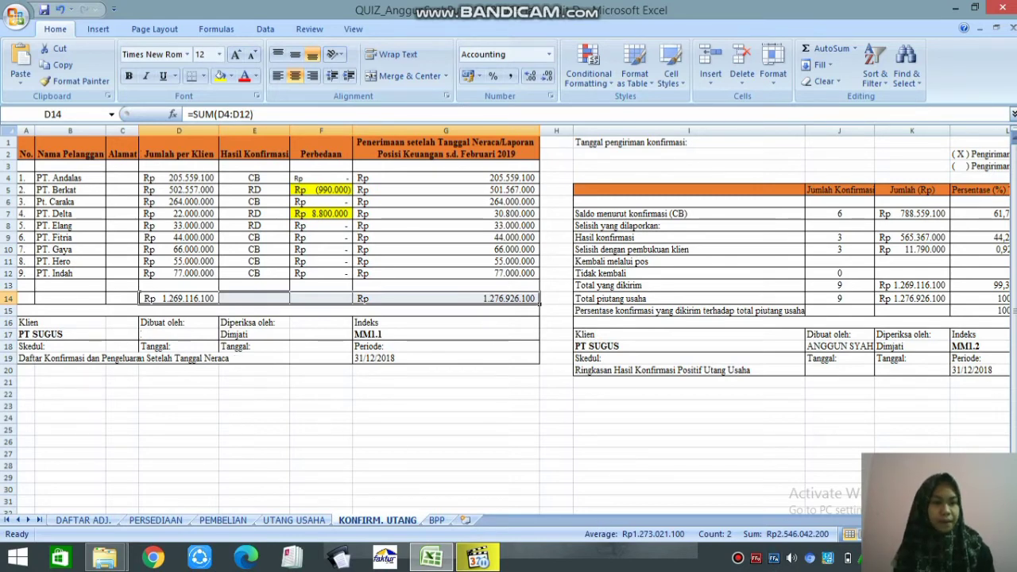
- Zoom out slightly on the confirmation summary and autofit the Jumlah (Rp) column K to its contents
{"action": "scroll", "coordinate": [509, 318], "scroll_direction": "right", "scroll_amount": 3}
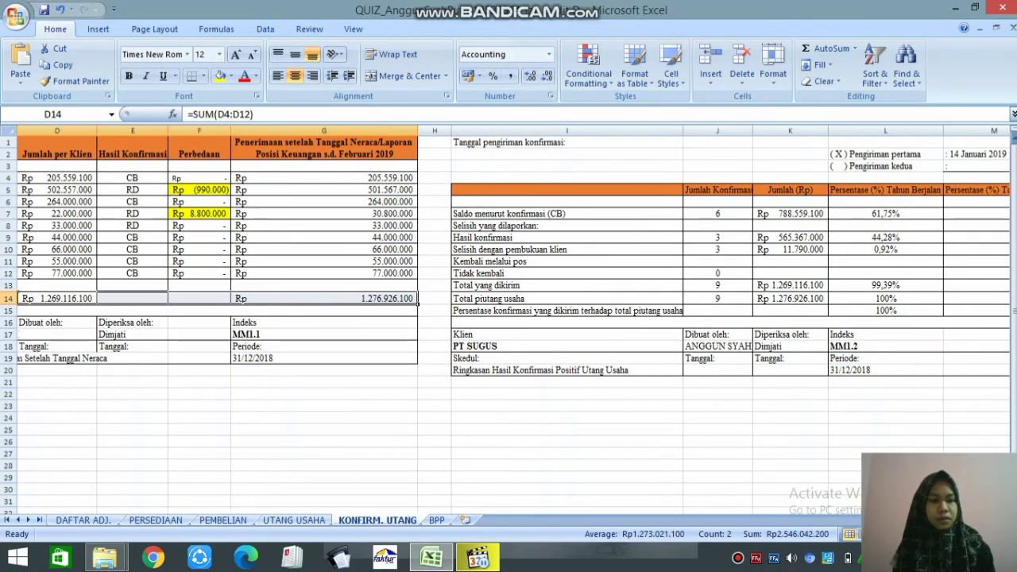
{"action": "scroll", "coordinate": [938, 360], "scroll_direction": "down", "scroll_amount": 1, "text": "ctrl"}
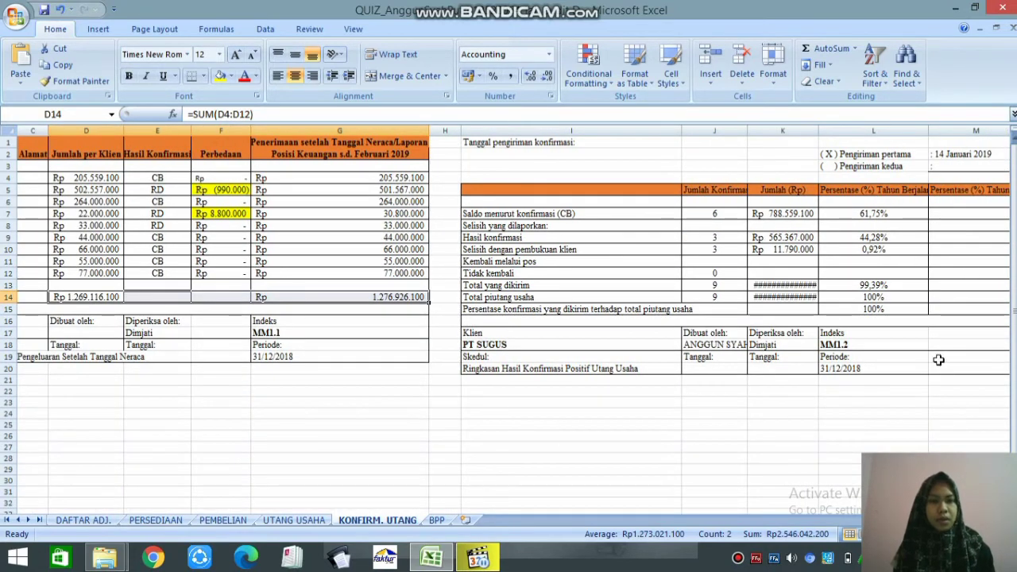
{"action": "double_click", "coordinate": [819, 128]}
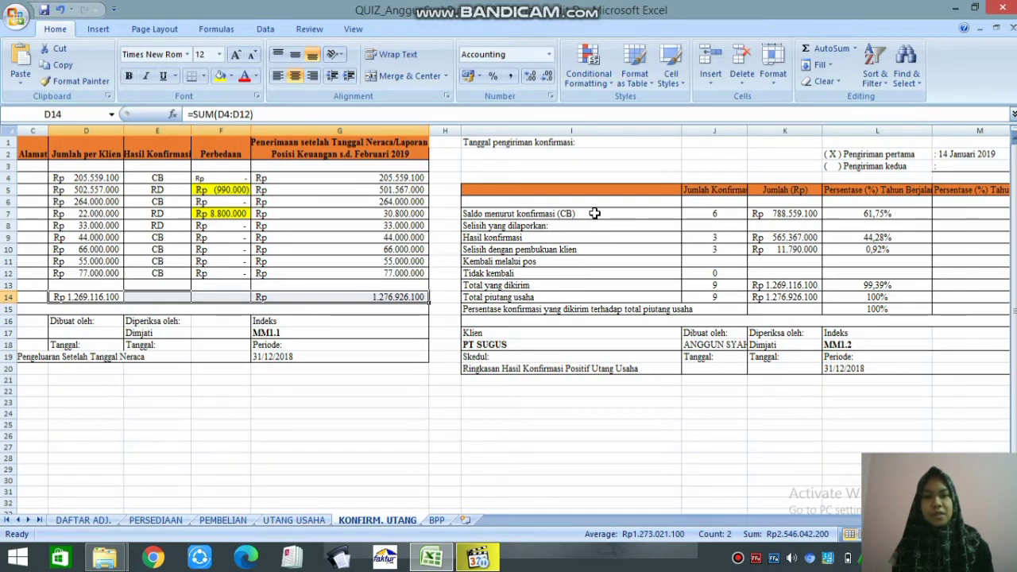
- Trace each CB result in the Hasil Konfirmasi column (E4, E6, E9:E12) to the CB confirmation count in J7
{"action": "left_click", "coordinate": [181, 178]}
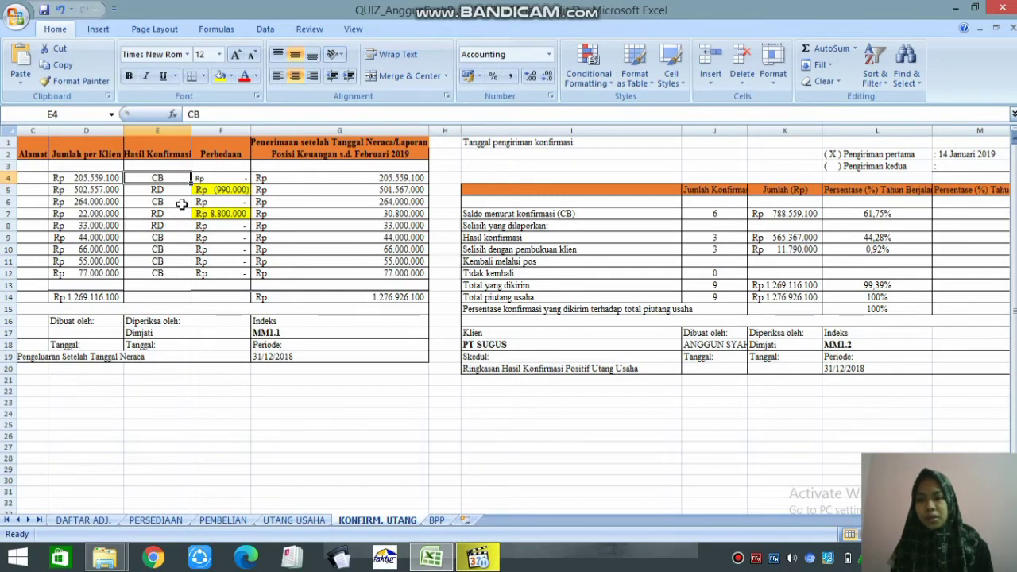
{"action": "left_click", "coordinate": [181, 204]}
{"action": "left_click", "coordinate": [176, 248]}
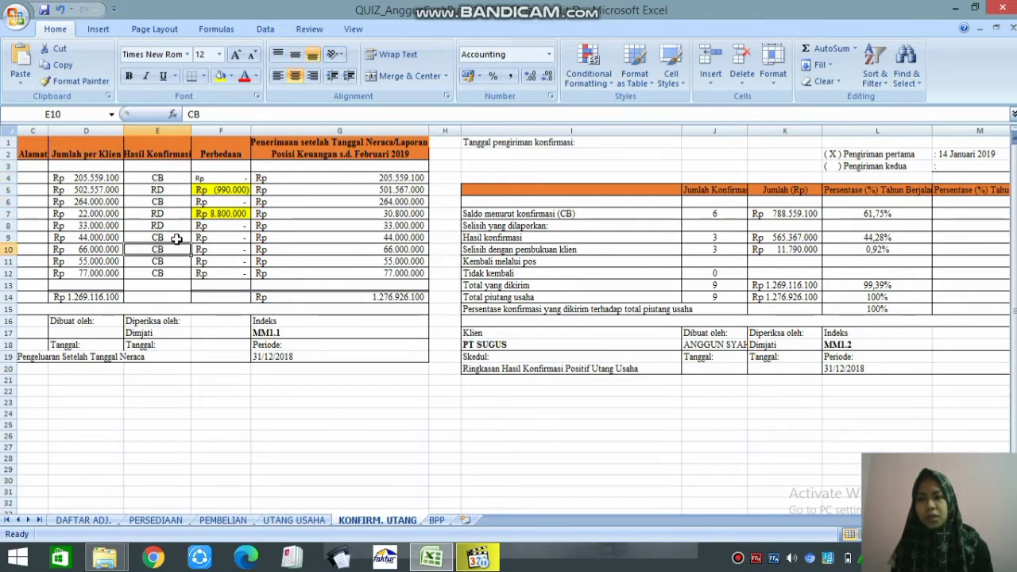
{"action": "left_click", "coordinate": [176, 239]}
{"action": "left_click", "coordinate": [172, 260]}
{"action": "left_click", "coordinate": [169, 274]}
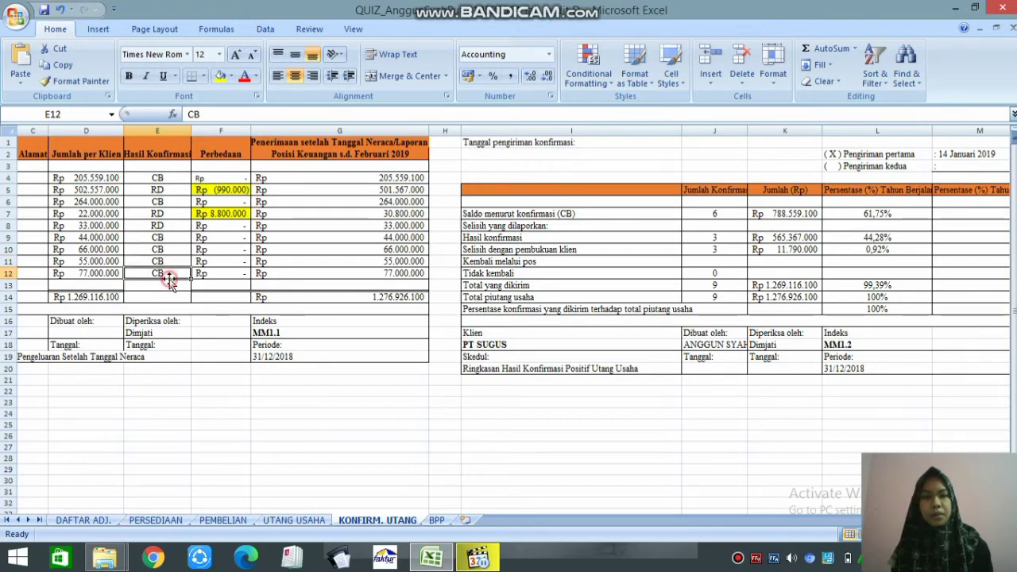
{"action": "left_click", "coordinate": [727, 215]}
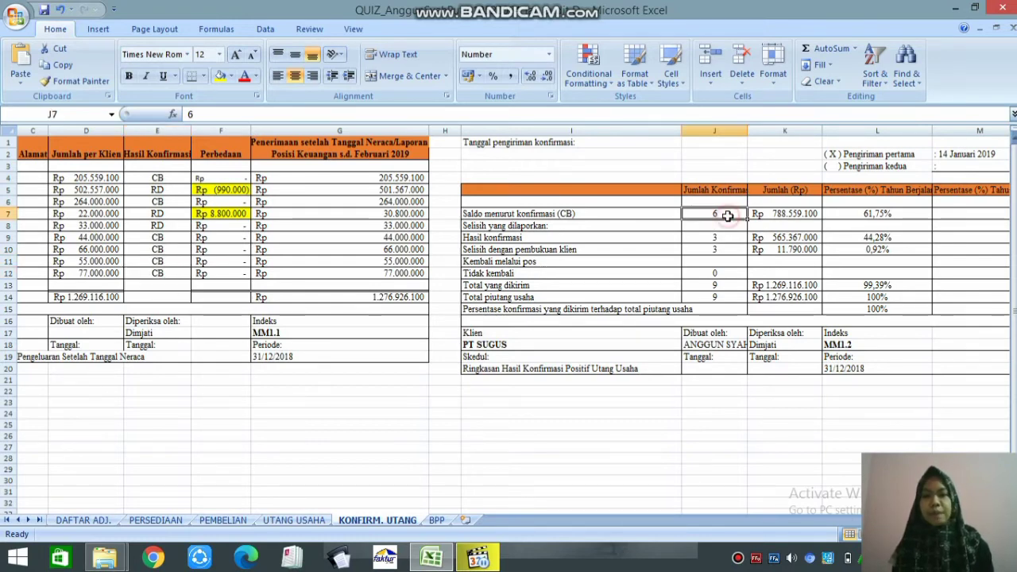
- Trace the amounts of the CB-confirmed suppliers (G4, G6, G9:G12) to the confirmed balance formula in K7
{"action": "left_click", "coordinate": [417, 178]}
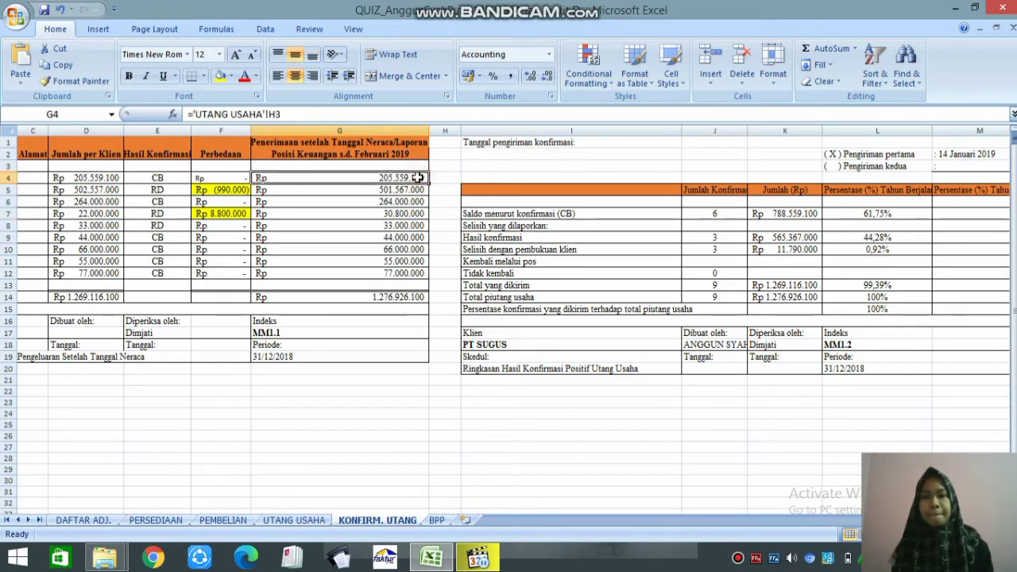
{"action": "left_click", "coordinate": [413, 201]}
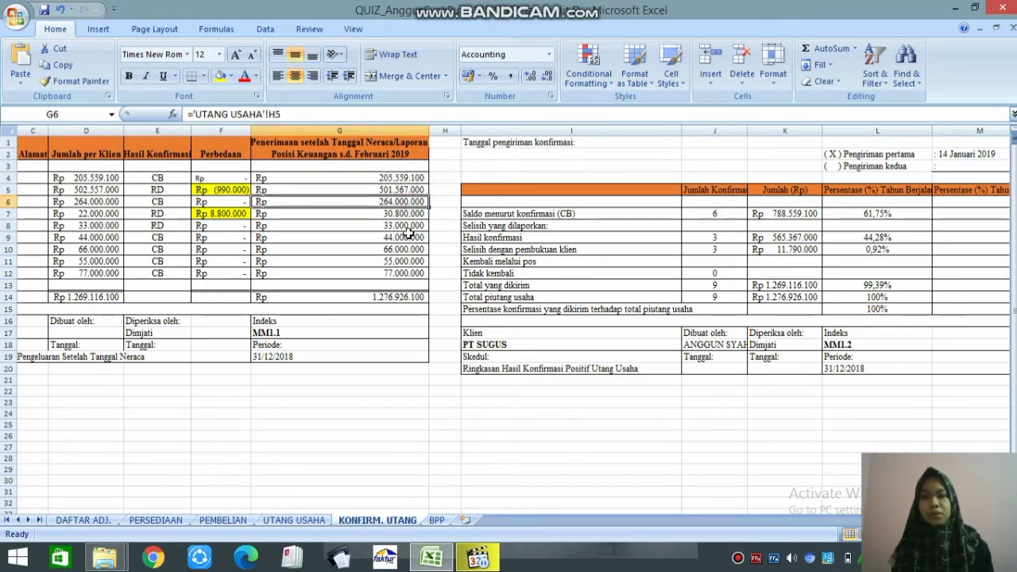
{"action": "left_click", "coordinate": [407, 239]}
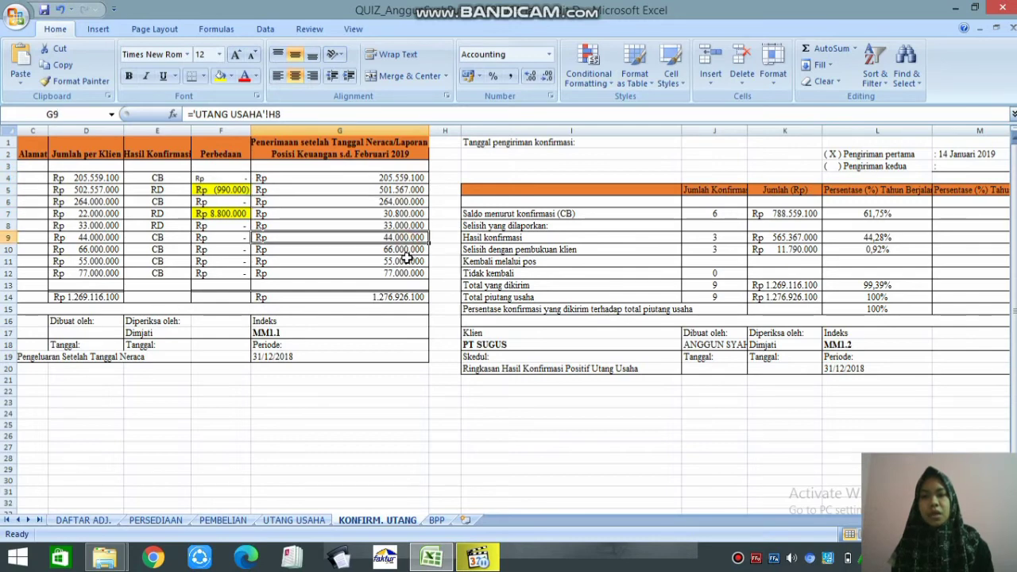
{"action": "left_click", "coordinate": [405, 251]}
{"action": "left_click", "coordinate": [410, 262]}
{"action": "left_click", "coordinate": [421, 272]}
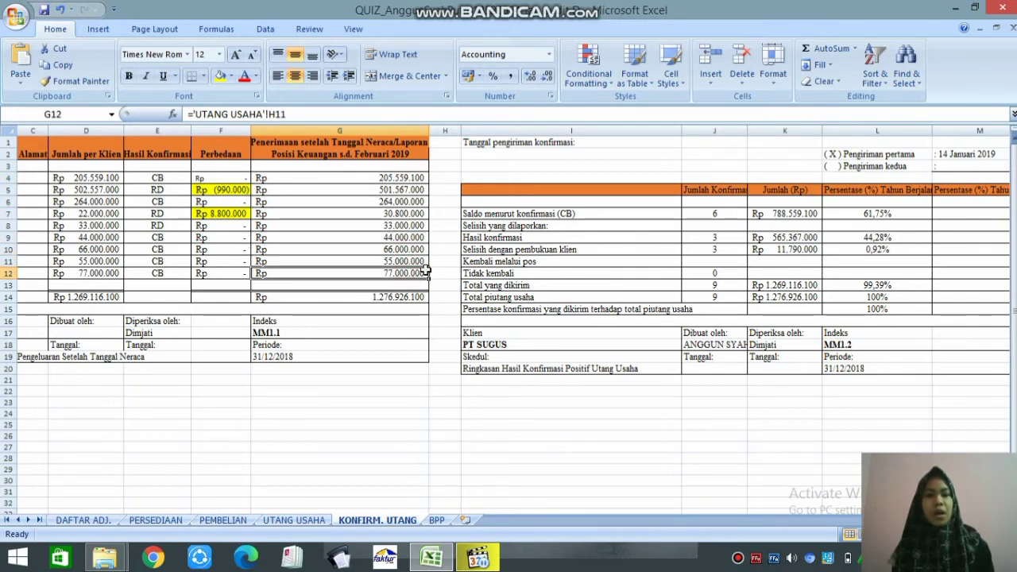
{"action": "left_click", "coordinate": [775, 215]}
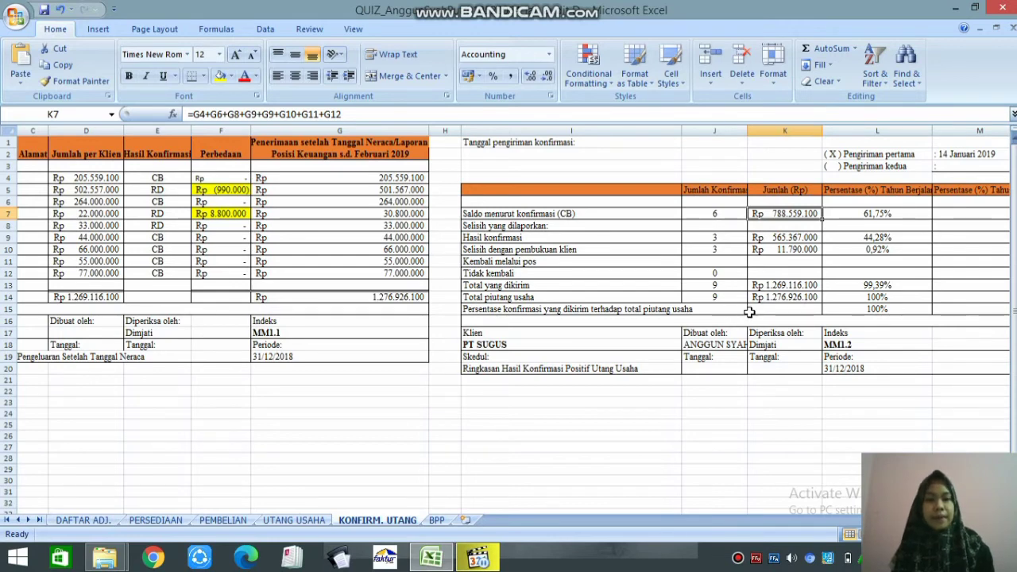
- Inspect the reported difference counts in J9 and J10, and the formula for the difference from the client's books in K10
{"action": "left_click", "coordinate": [721, 238]}
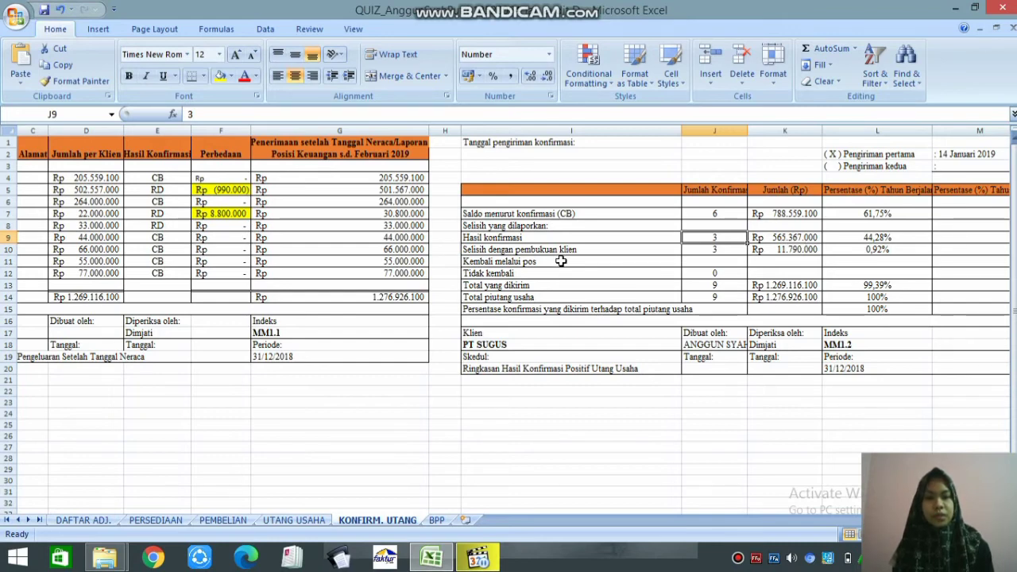
{"action": "left_click", "coordinate": [725, 252]}
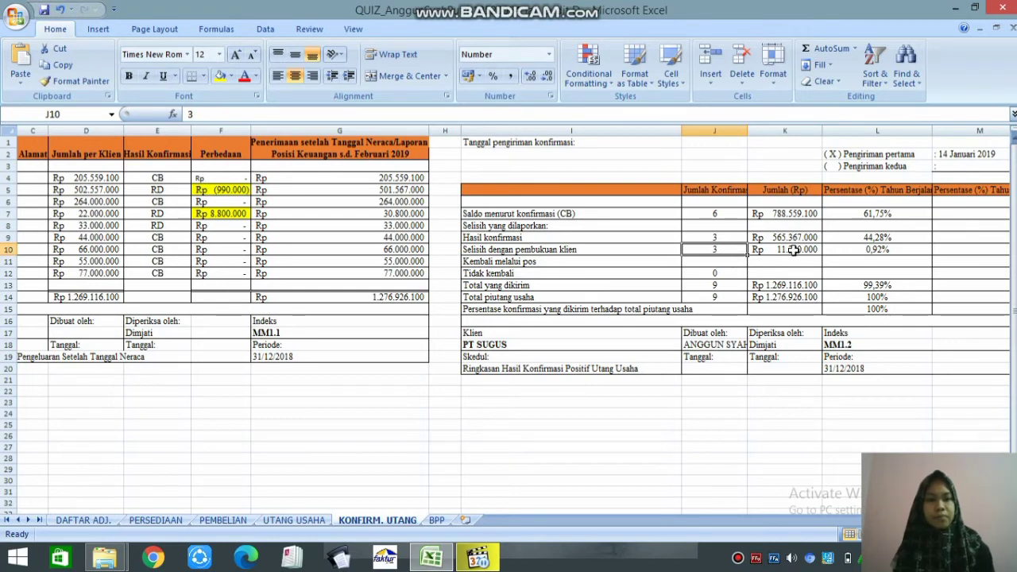
{"action": "left_click", "coordinate": [793, 250]}
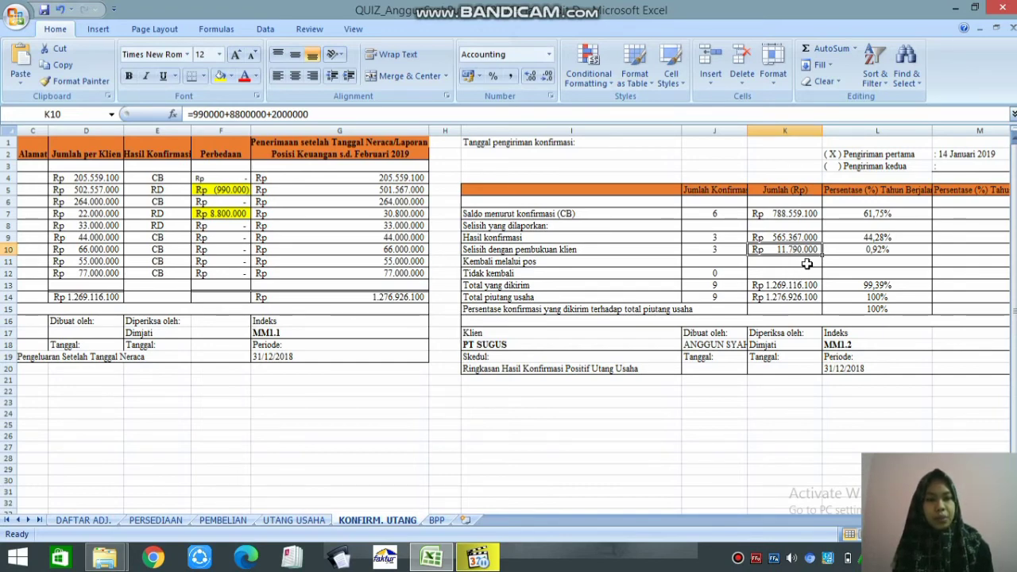
- Examine the current-year percentage formulas in L7, L10 and L14, along with the Jumlah per Klien total in D14
{"action": "left_click", "coordinate": [882, 213]}
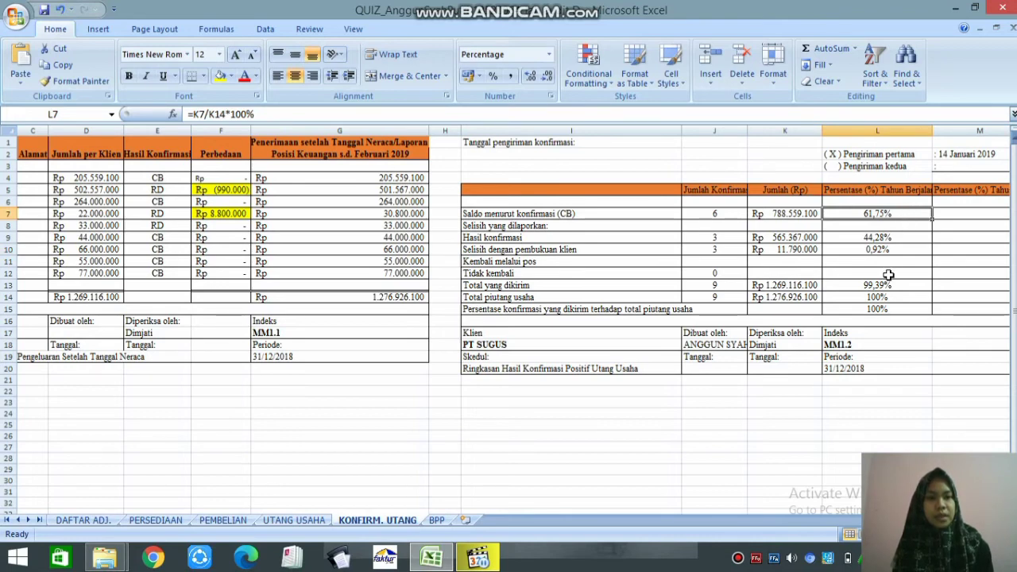
{"action": "left_click", "coordinate": [902, 248]}
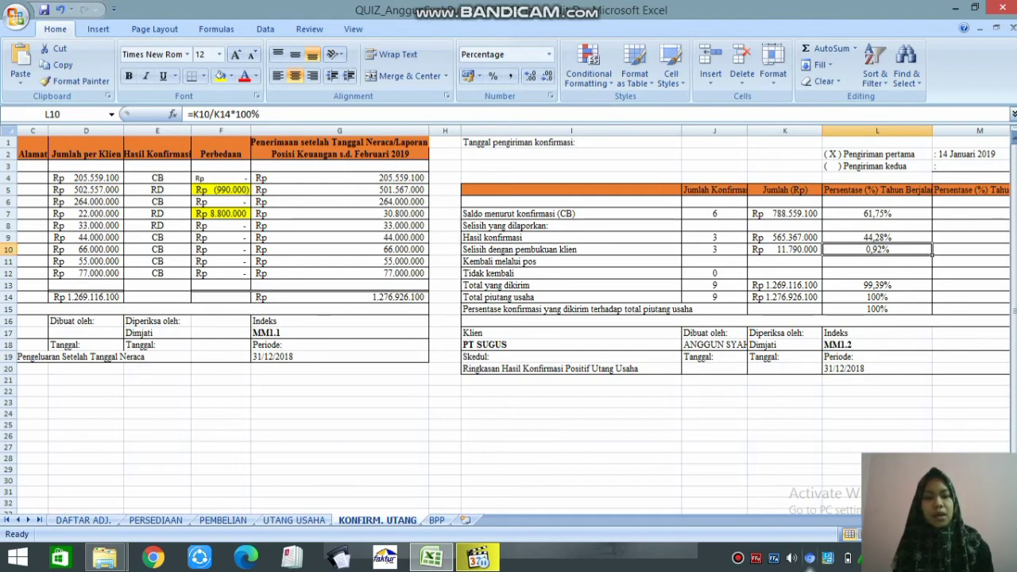
{"action": "left_click", "coordinate": [876, 521]}
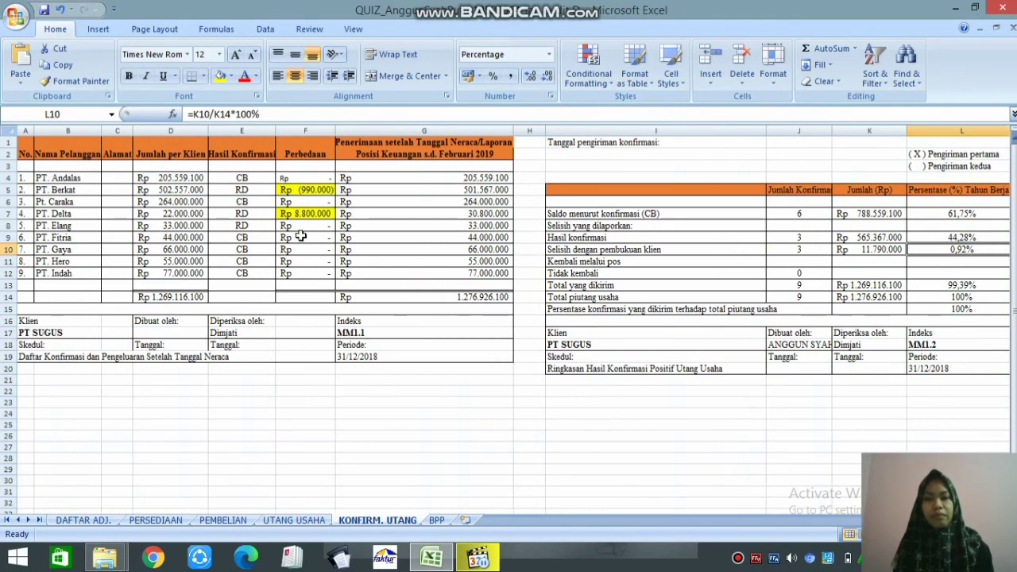
{"action": "left_click", "coordinate": [178, 297]}
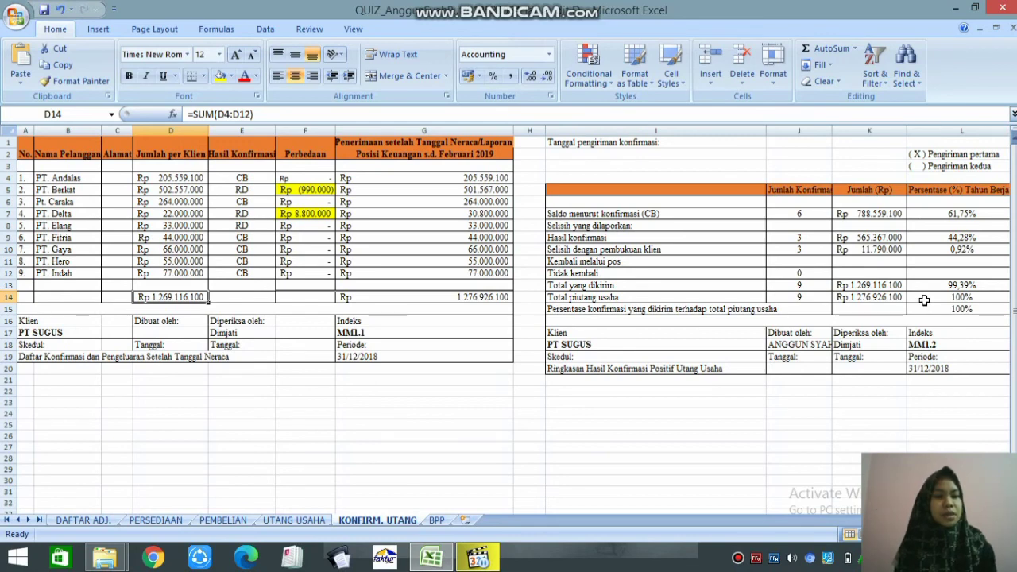
{"action": "left_click", "coordinate": [956, 298]}
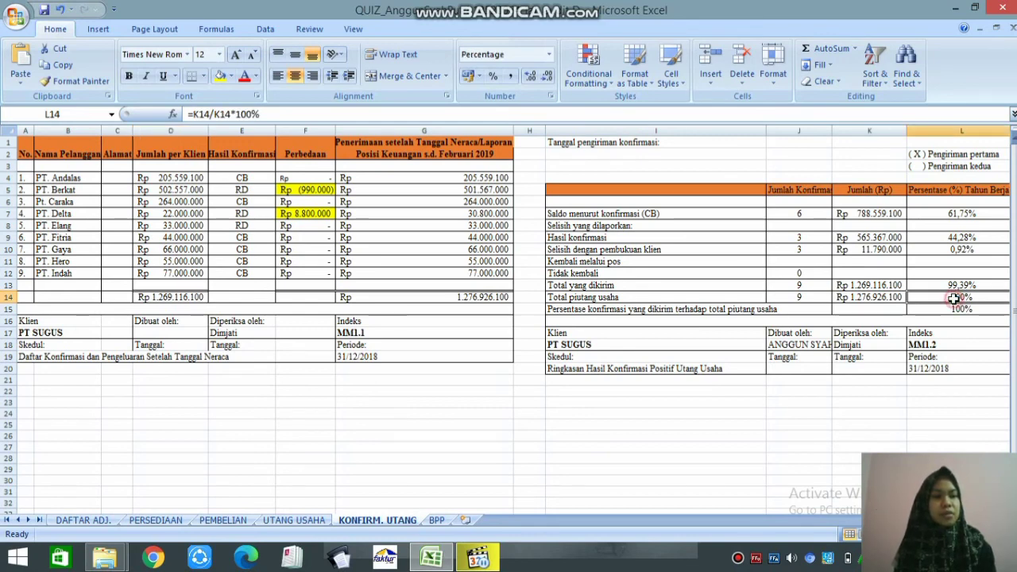
{"action": "key", "text": "F12"}
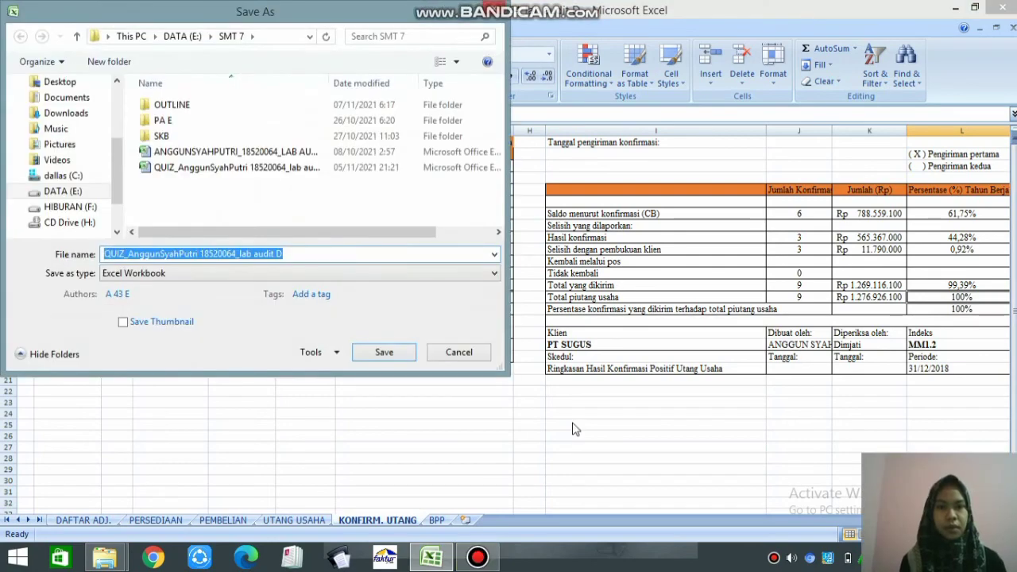
{"action": "left_click", "coordinate": [494, 8]}
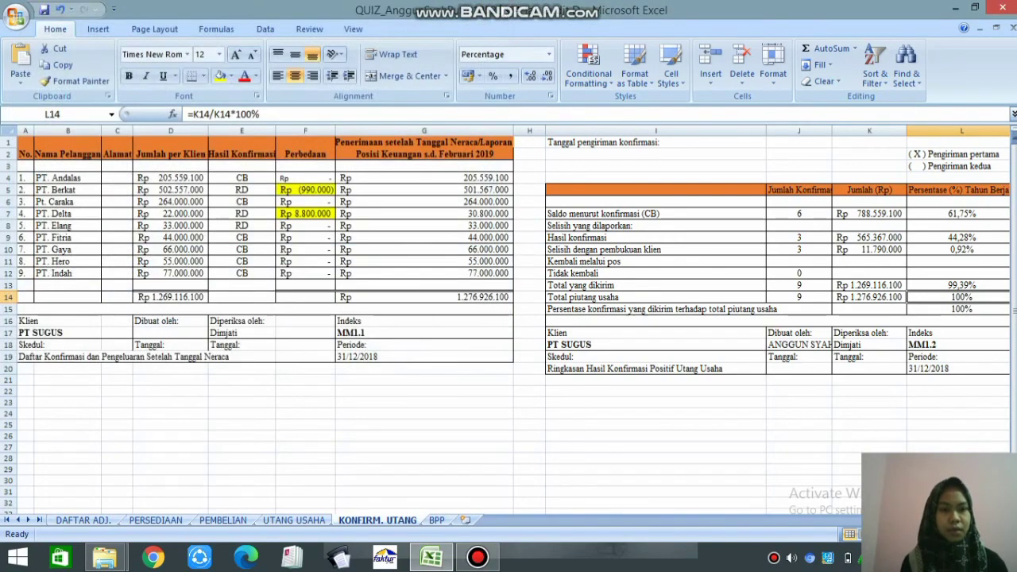